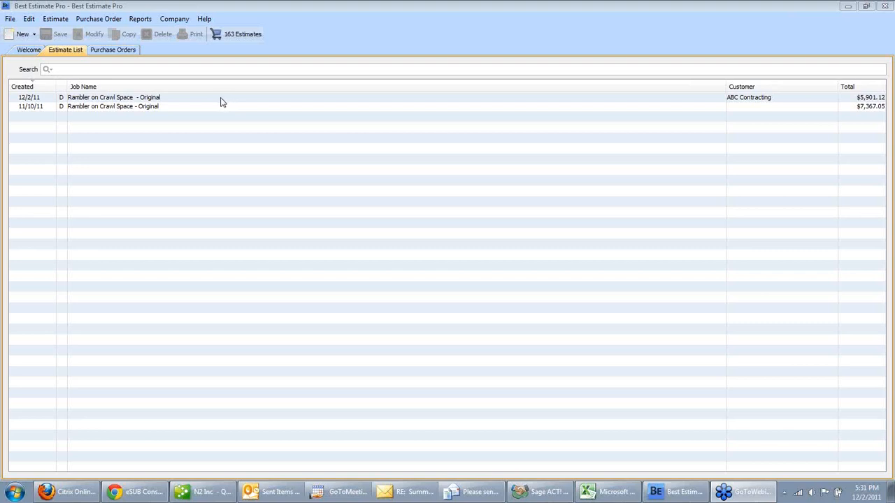
# - Open the 12/2/11 Rambler on Crawl Space estimate and review the sections listed in its takeoff
pyautogui.click(177, 102)
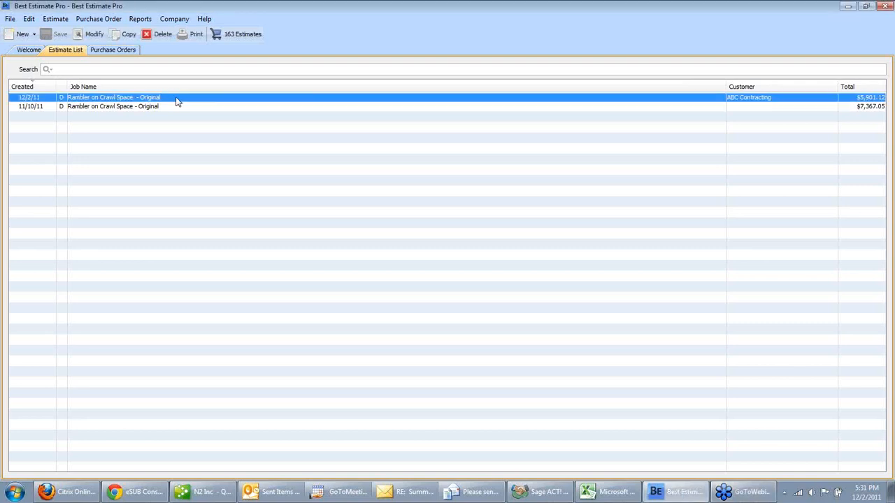
pyautogui.doubleClick(177, 102)
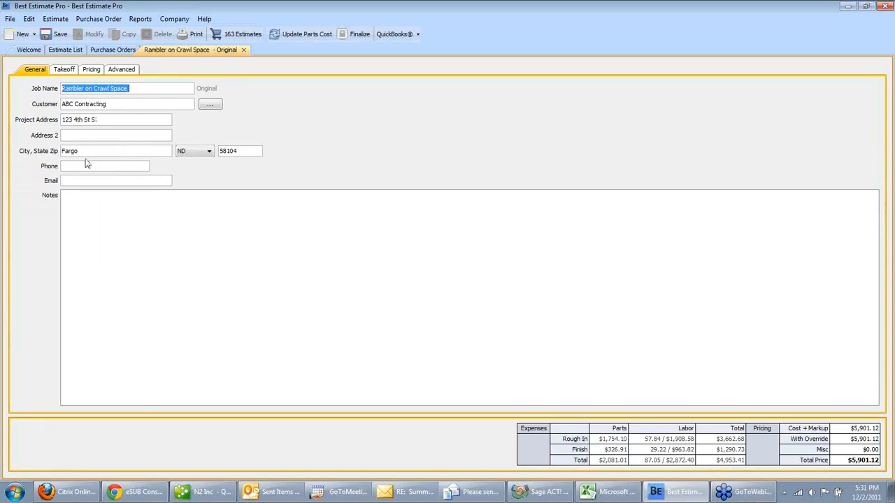
pyautogui.click(65, 70)
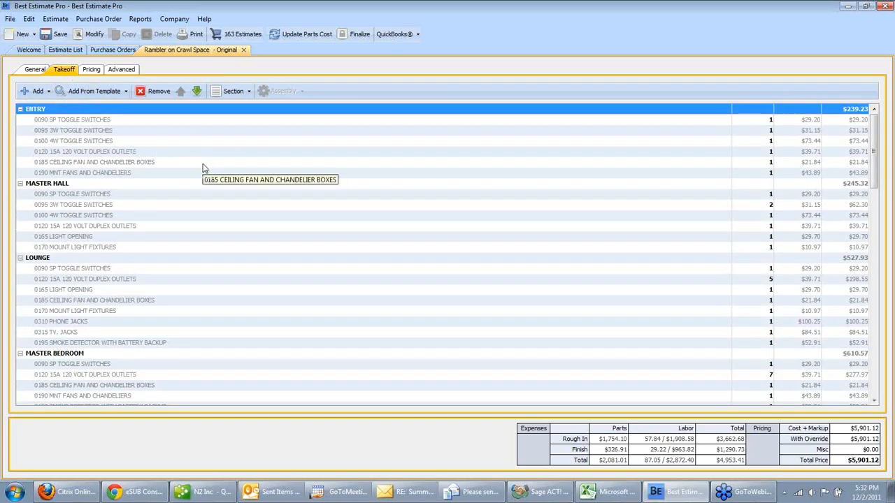
pyautogui.scroll(-6, 202, 166)
pyautogui.scroll(-15, 203, 167)
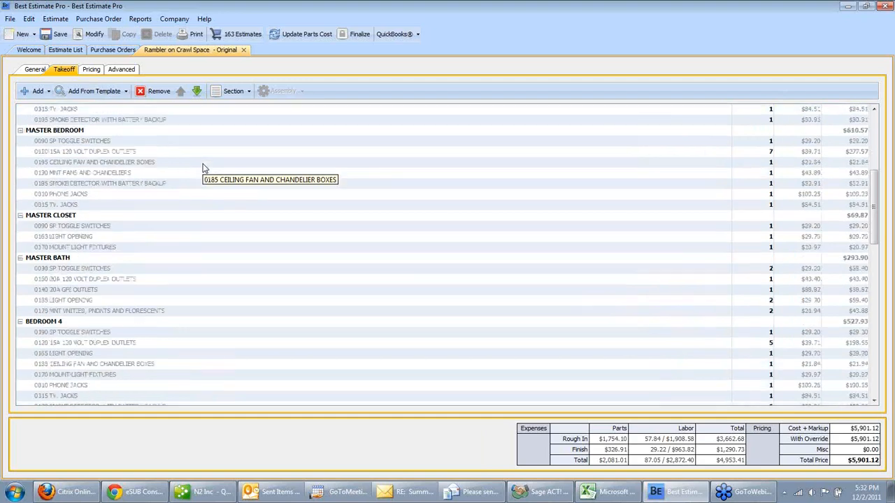
pyautogui.scroll(-8, 203, 167)
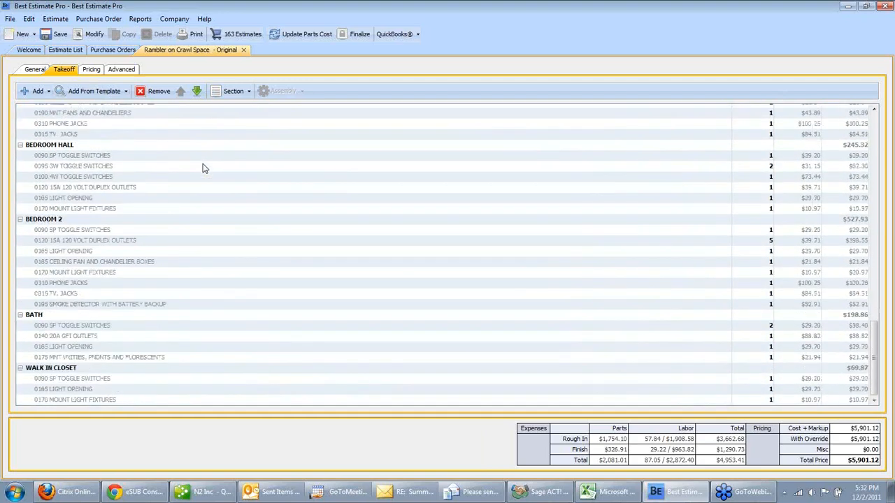
# - Add the LAUNDRY section from the ROMEX RESIDENTIAL section templates after the WALK IN CLOSET section
pyautogui.click(126, 379)
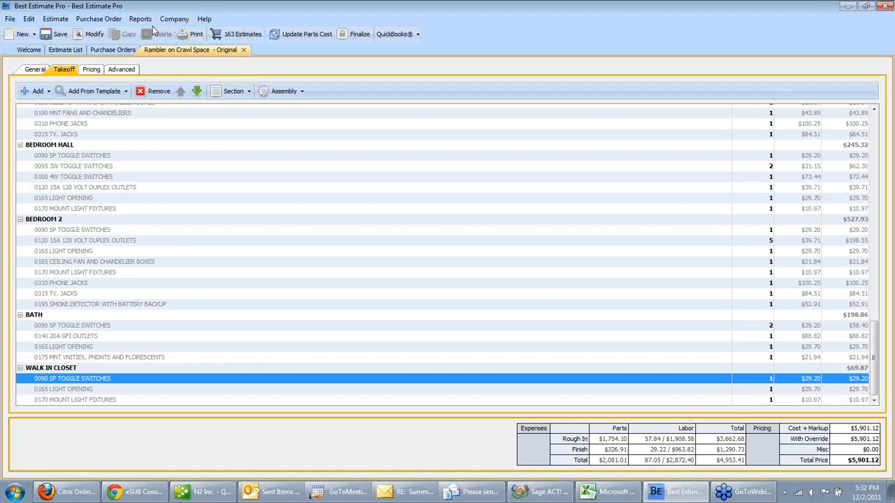
pyautogui.click(117, 95)
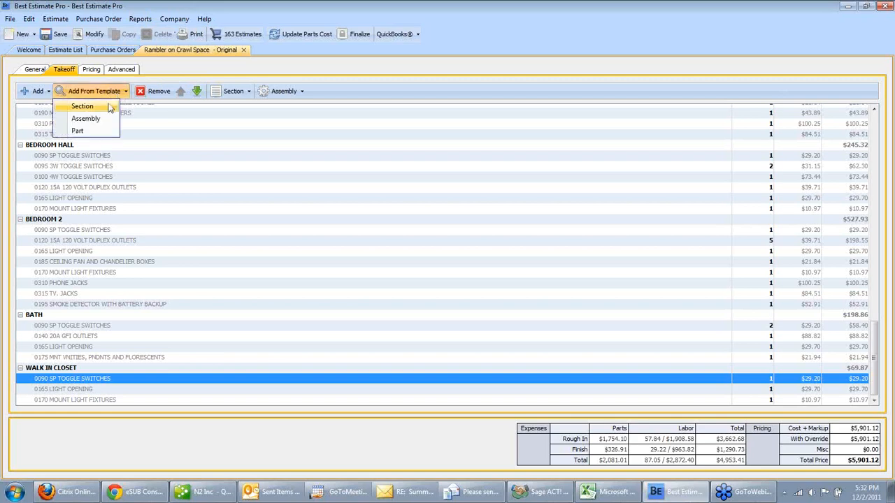
pyautogui.click(99, 109)
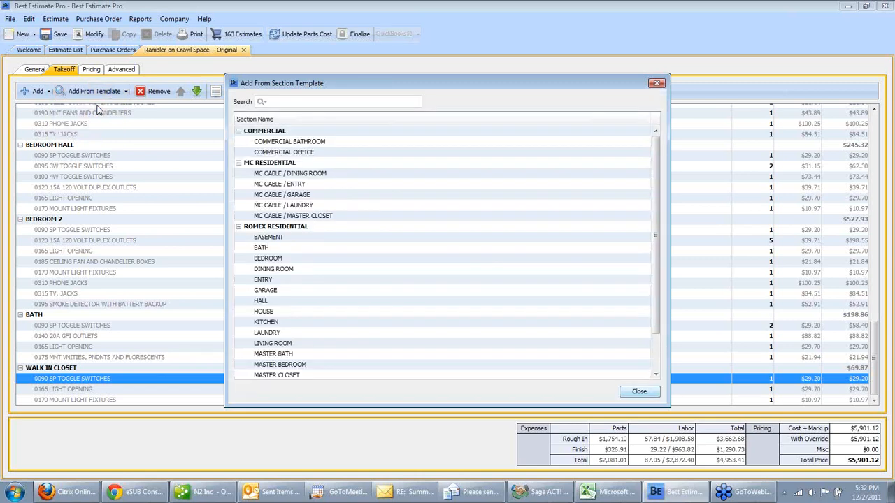
pyautogui.scroll(-2, 324, 359)
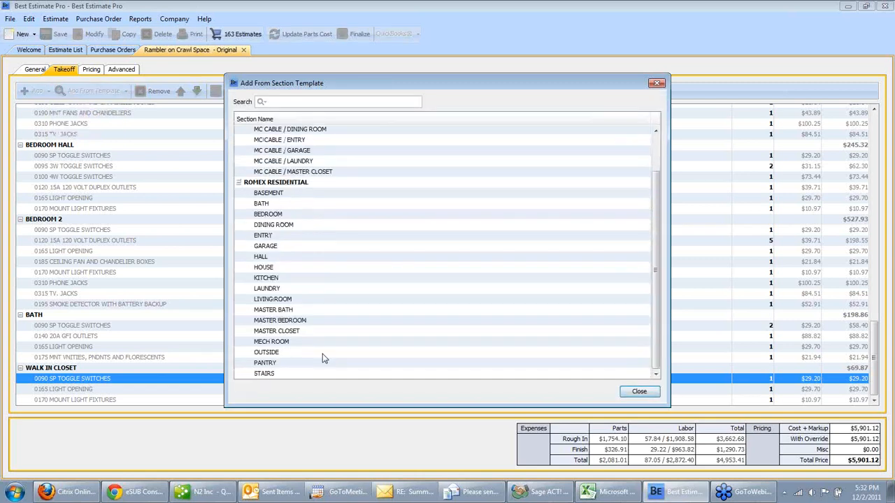
pyautogui.click(272, 290)
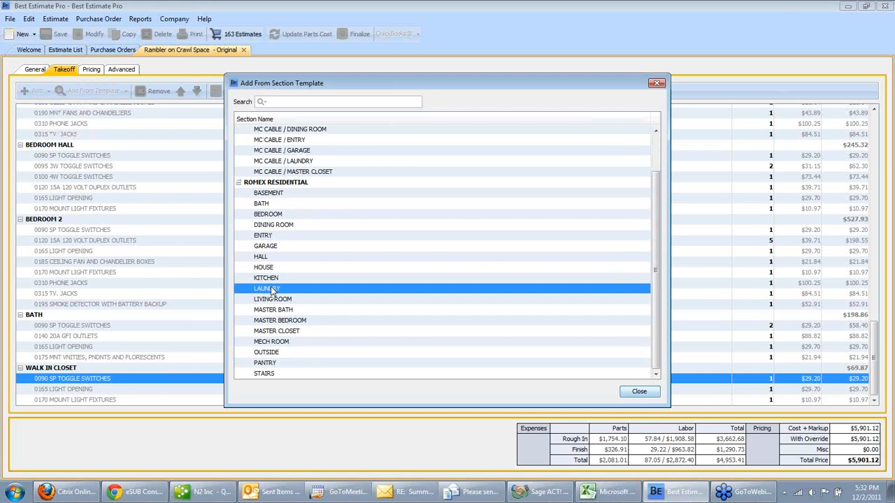
pyautogui.doubleClick(273, 291)
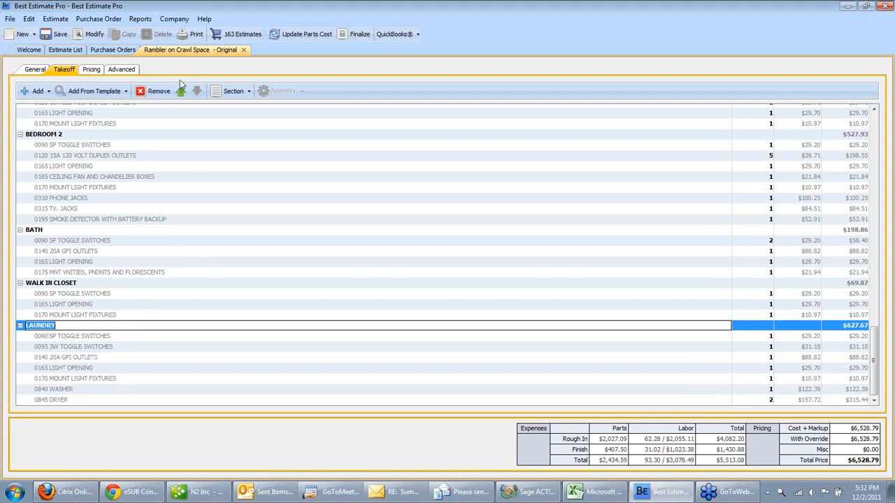
# - Add a BEDROOM section from the ROMEX RESIDENTIAL section templates and rename it BEDROOM 3
pyautogui.click(175, 21)
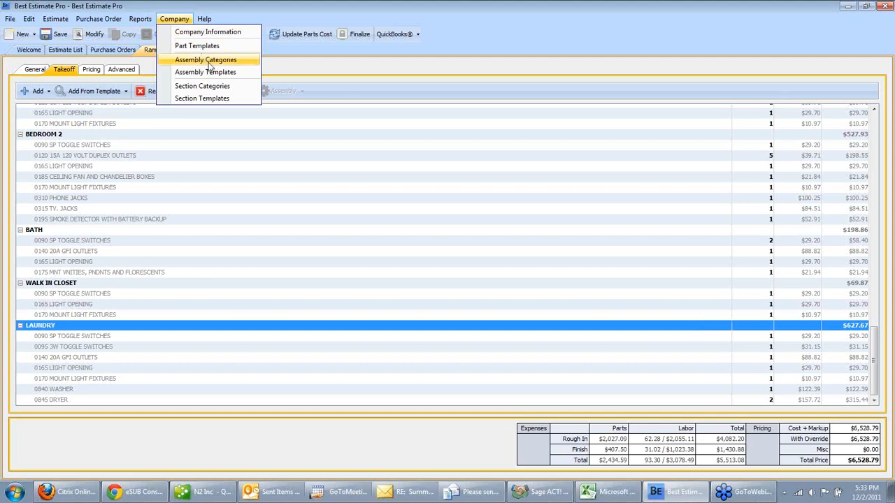
pyautogui.click(116, 91)
pyautogui.click(107, 105)
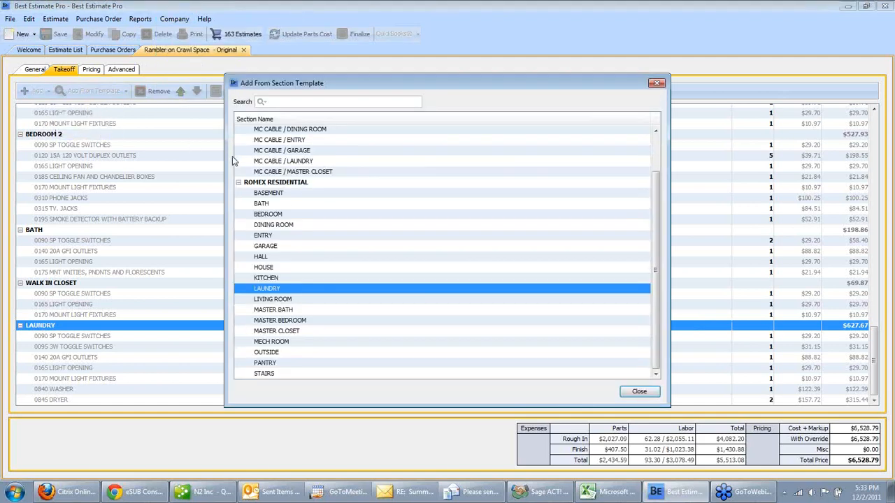
pyautogui.doubleClick(266, 215)
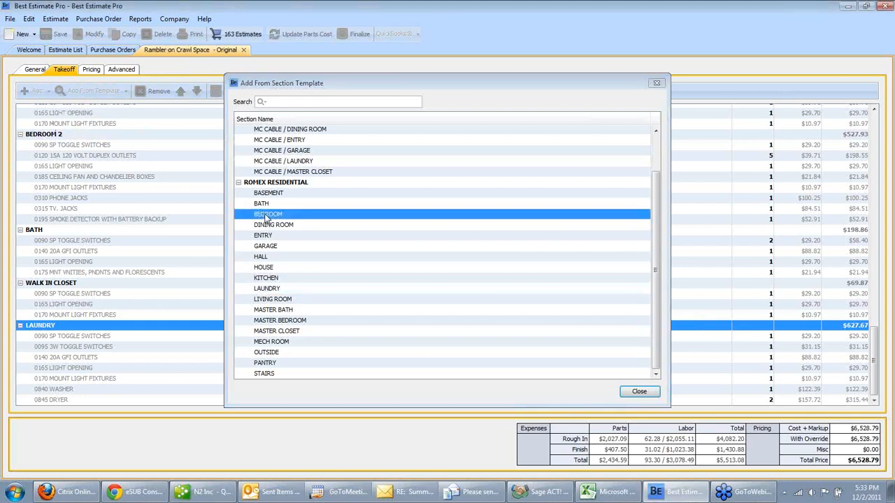
pyautogui.click(60, 317)
pyautogui.click(66, 313)
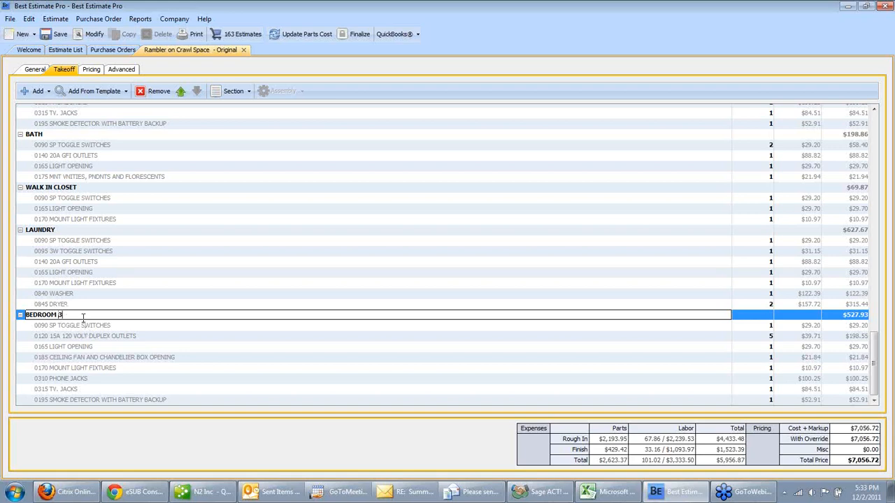
# - Add the GARAGE section from the ROMEX RESIDENTIAL section templates to the takeoff
pyautogui.click(103, 91)
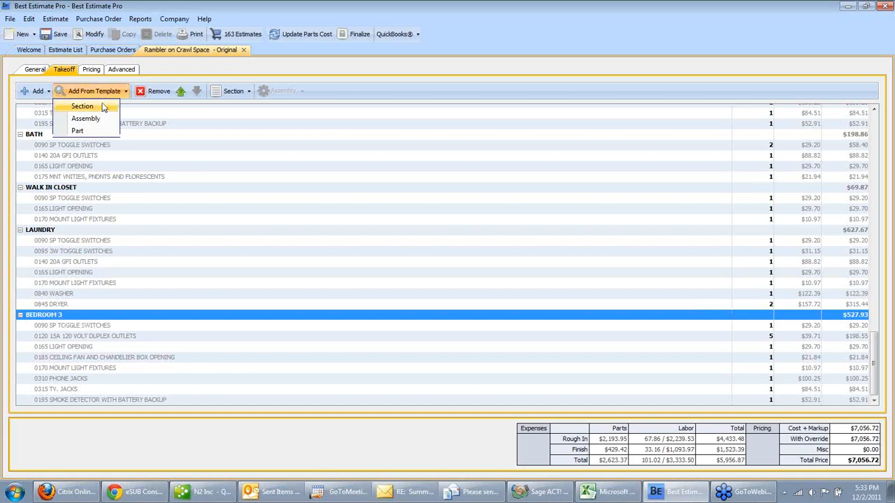
pyautogui.click(103, 106)
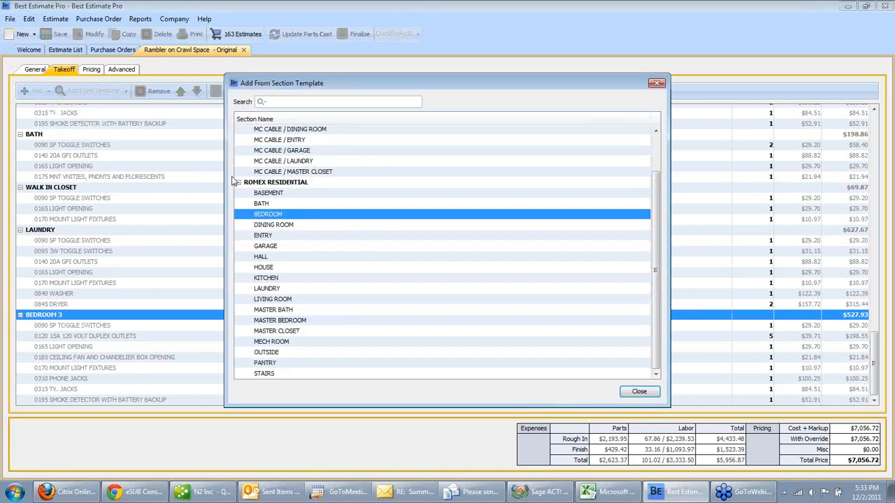
pyautogui.click(274, 247)
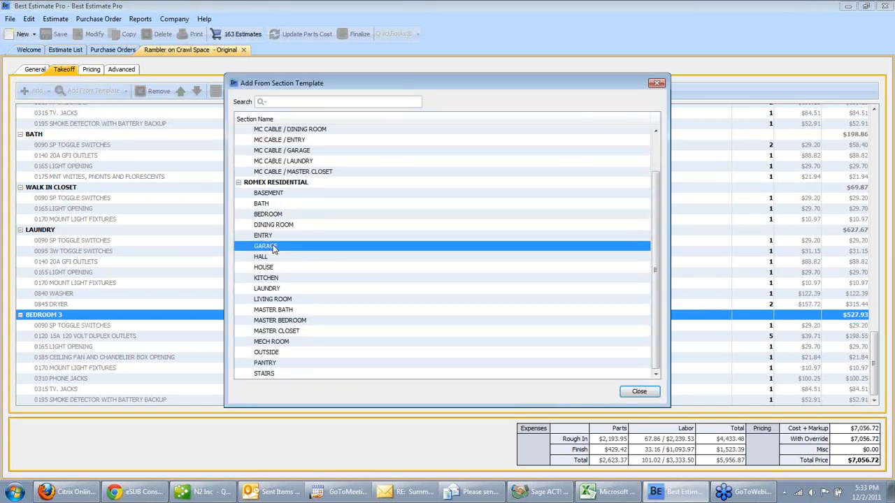
pyautogui.doubleClick(274, 249)
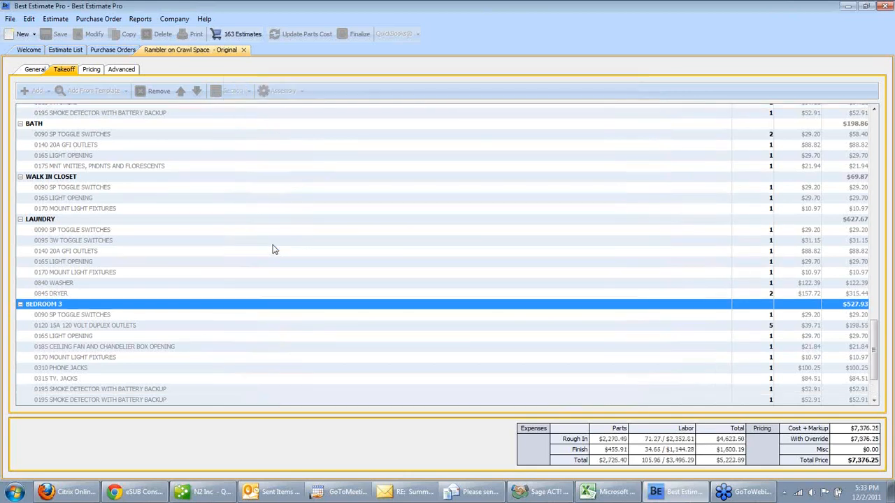
# - Add the OUTSIDE section from the ROMEX RESIDENTIAL section templates to the takeoff
pyautogui.click(94, 91)
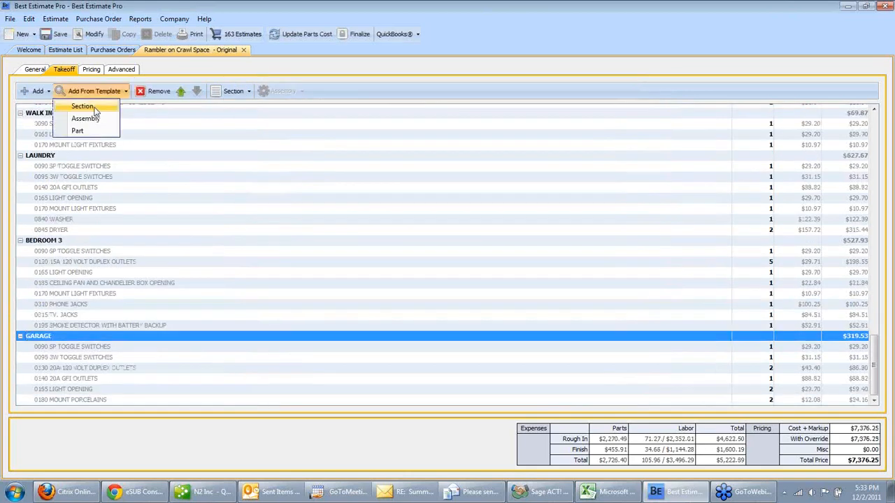
pyautogui.click(94, 109)
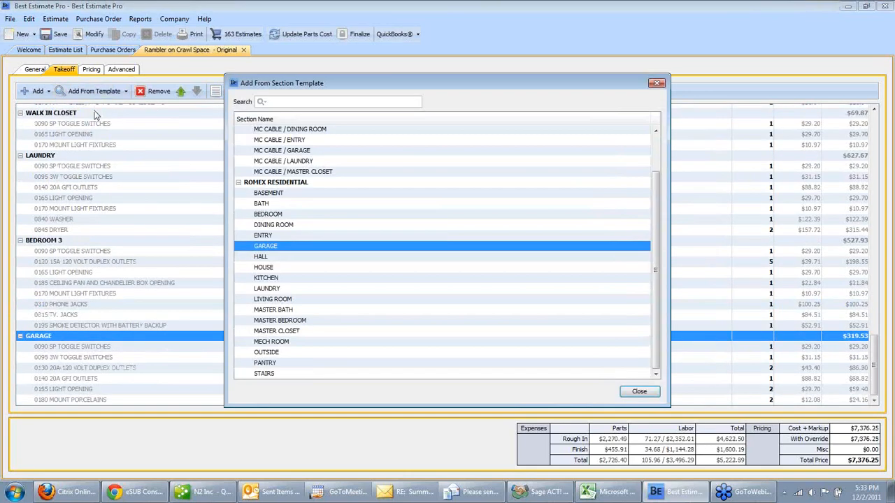
pyautogui.doubleClick(281, 353)
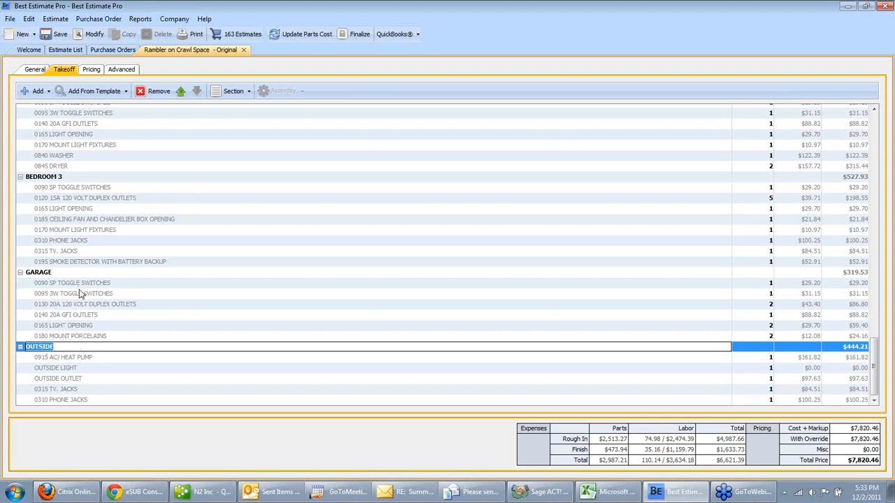
# - Search the assembly templates for 200 and add 1125 200 AMP SERVICE after MOUNT PORCELAINS in the GARAGE section
pyautogui.rightClick(60, 337)
pyautogui.moveTo(105, 346)
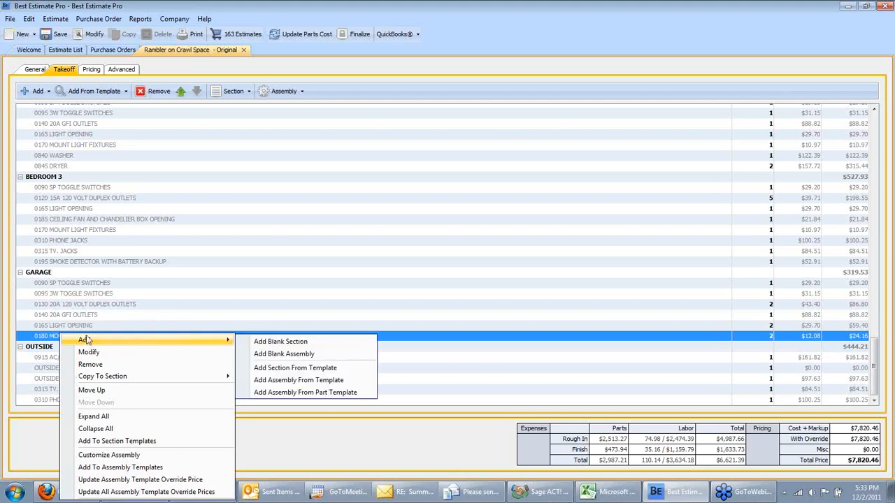
pyautogui.click(79, 91)
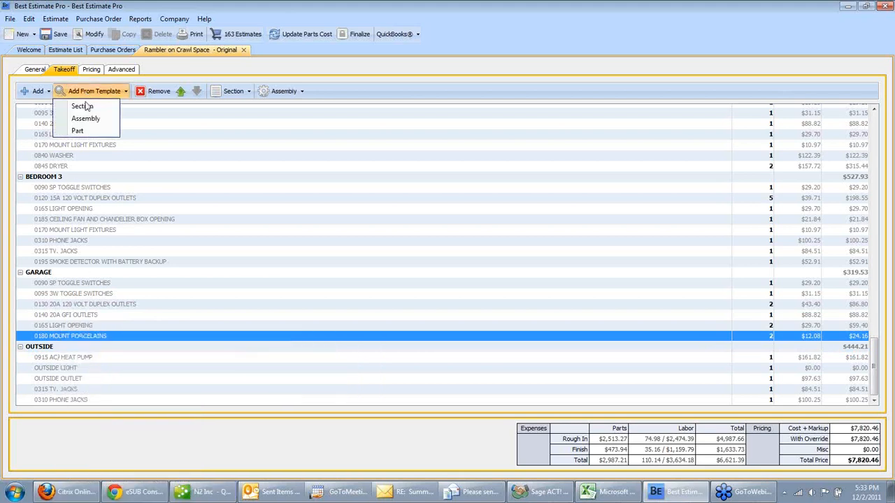
pyautogui.click(88, 119)
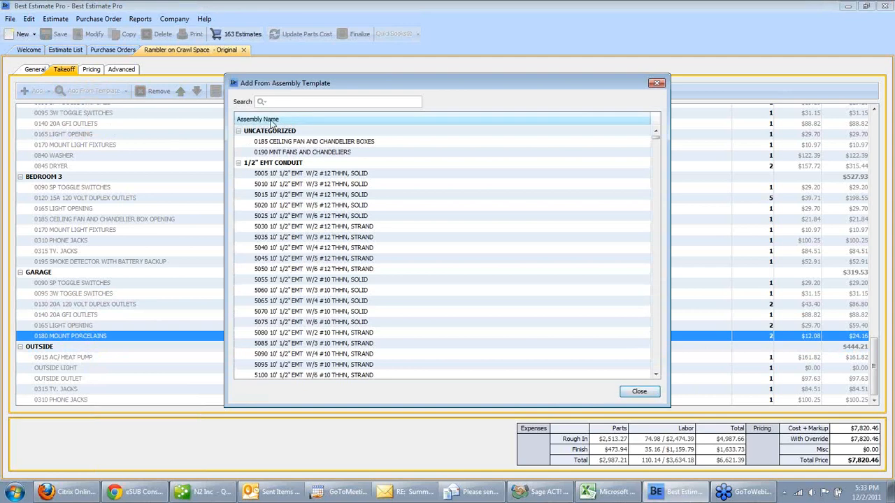
pyautogui.write('200')
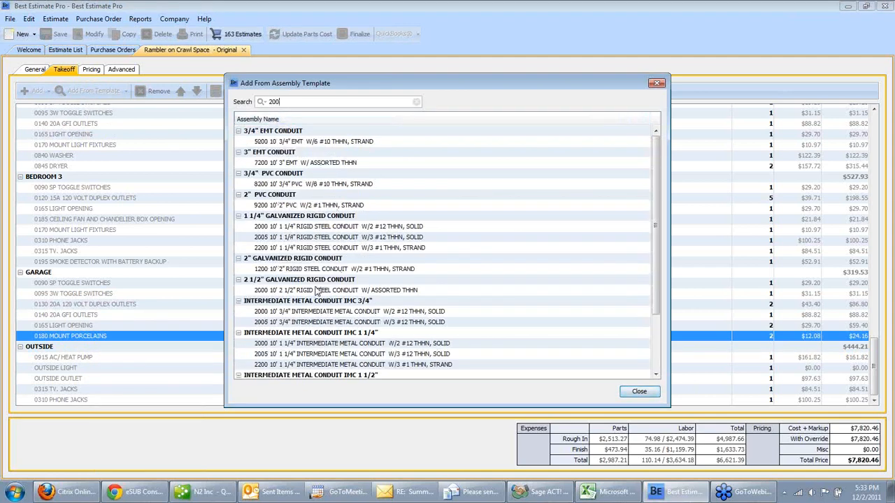
pyautogui.scroll(-3, 315, 339)
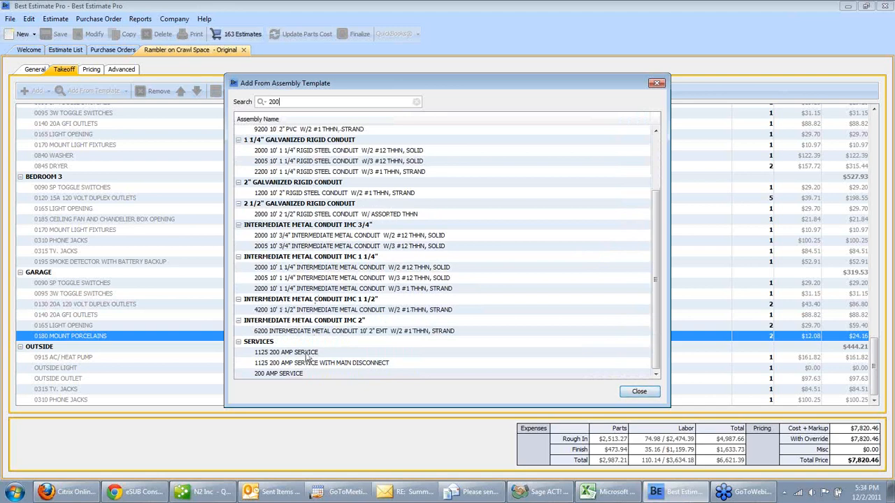
pyautogui.doubleClick(306, 354)
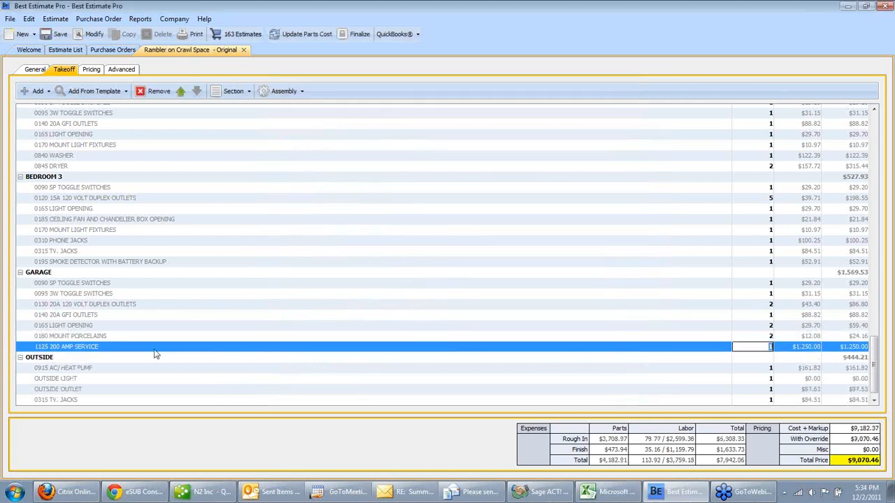
# - Examine the parts, labor and override price of the garage's 1125 200 AMP SERVICE assembly, then close its details
pyautogui.click(89, 349)
pyautogui.doubleClick(90, 349)
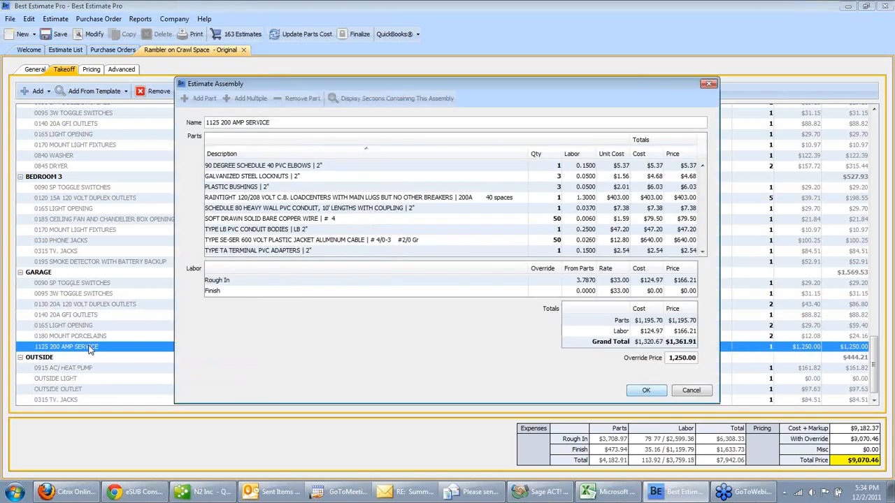
pyautogui.click(340, 187)
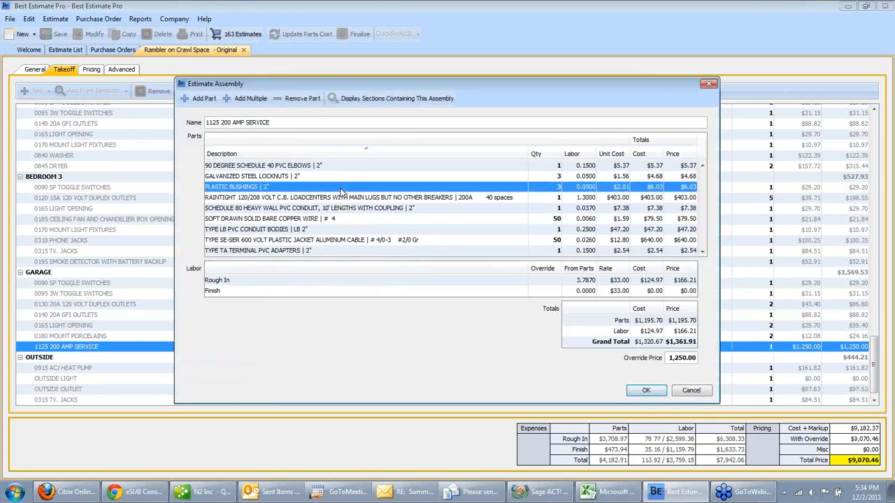
pyautogui.click(659, 393)
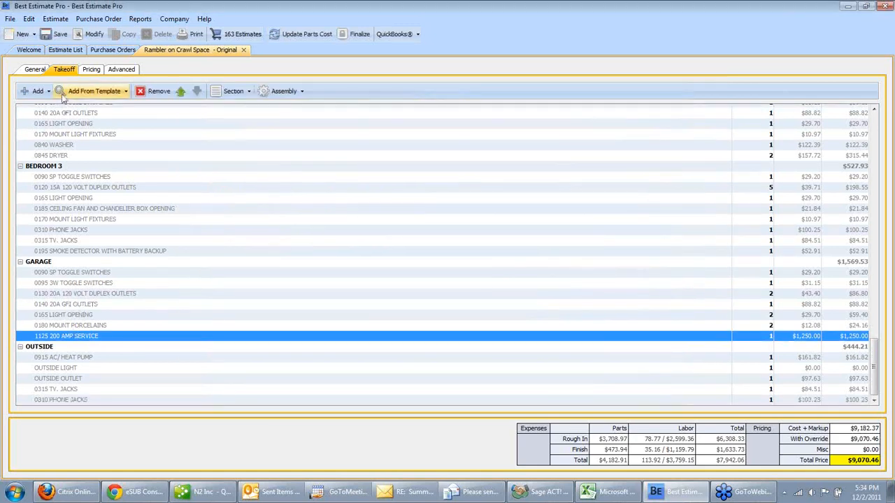
# - Browse the section templates available for the takeoff and close the list without adding one
pyautogui.click(89, 93)
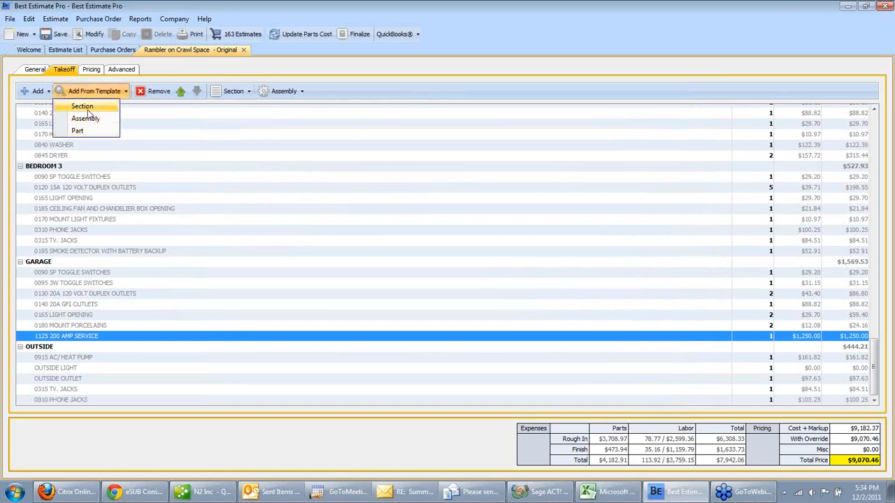
pyautogui.click(87, 107)
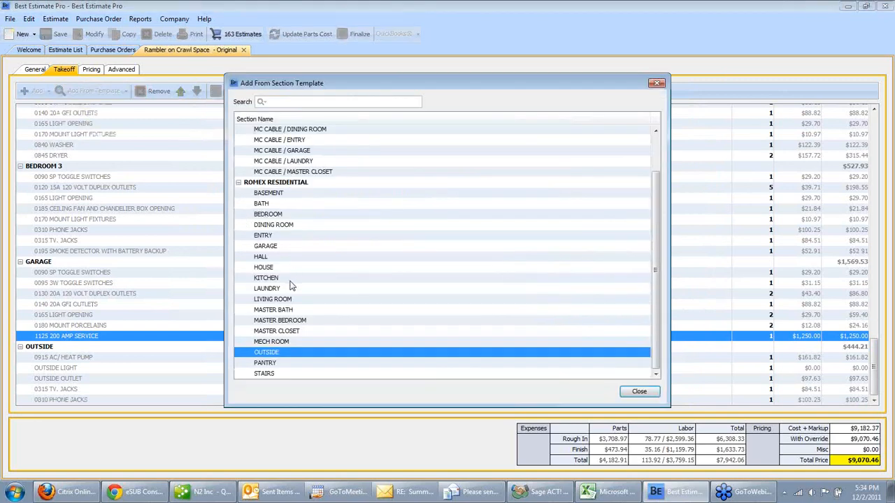
pyautogui.scroll(3, 291, 286)
pyautogui.scroll(-3, 291, 285)
pyautogui.click(657, 83)
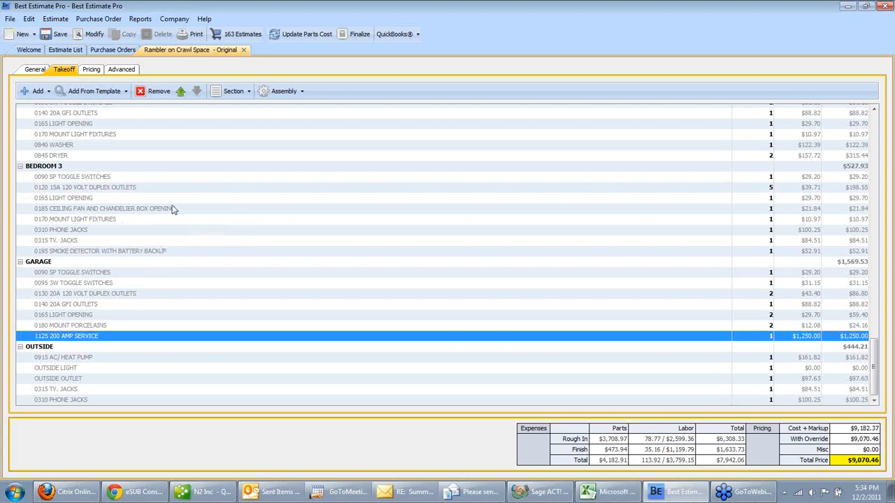
# - In BEDROOM 3, set the 0120 15A 120 VOLT DUPLEX OUTLETS quantity to 6 and remove the 0315 TV. JACKS assembly
pyautogui.click(769, 187)
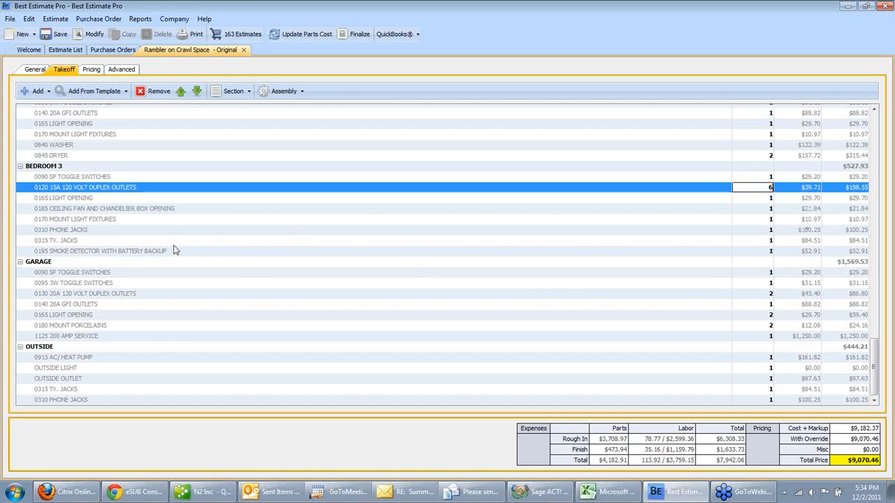
pyautogui.rightClick(117, 243)
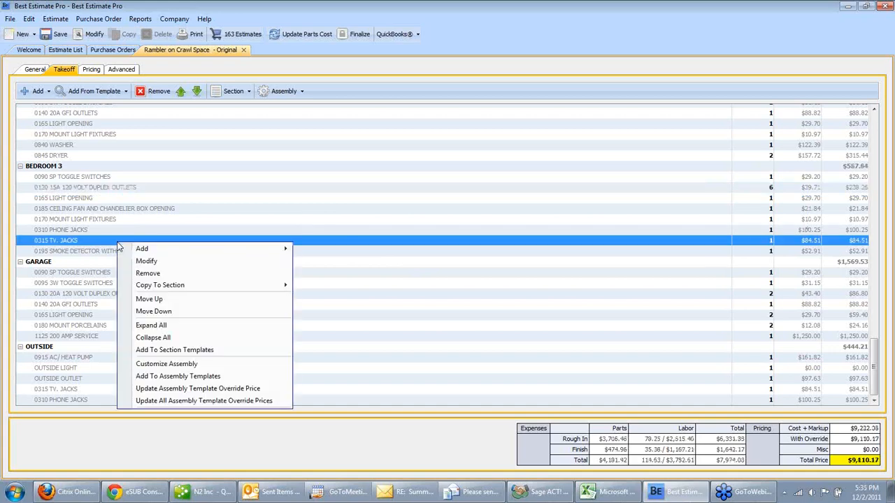
pyautogui.click(154, 277)
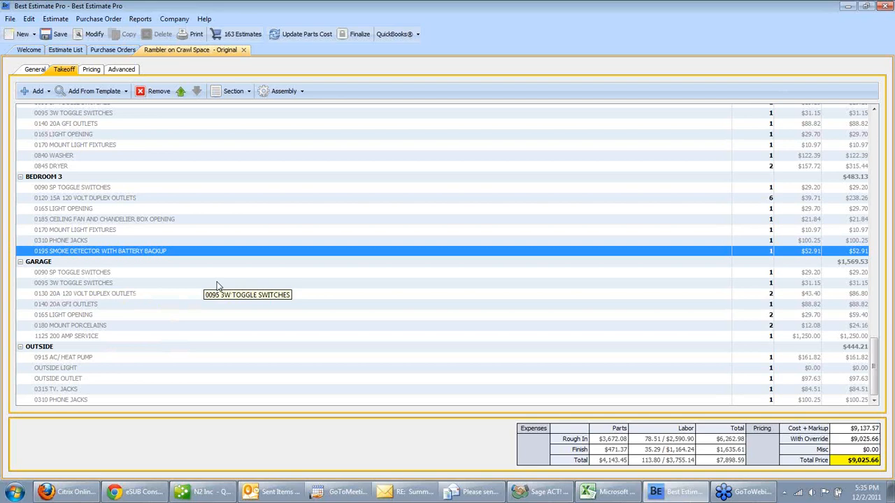
# - Review the takeoff sections and finalize the Rambler on Crawl Space estimate
pyautogui.scroll(12, 217, 286)
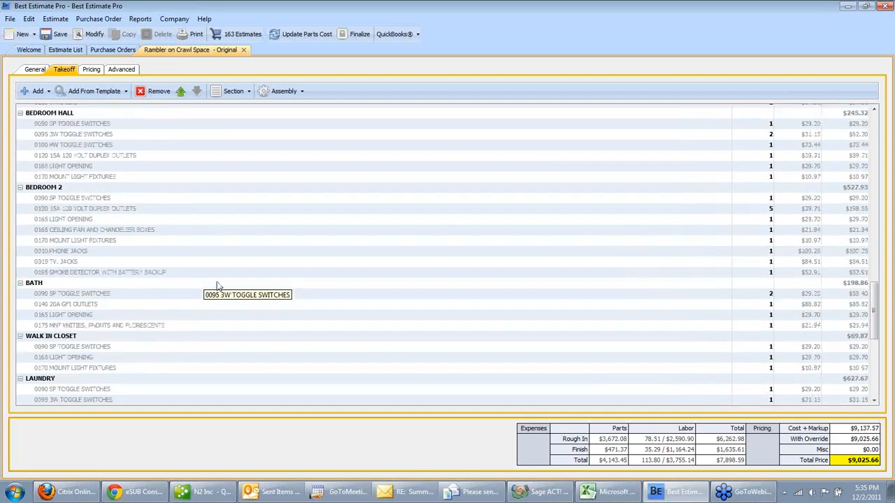
pyautogui.scroll(2, 216, 286)
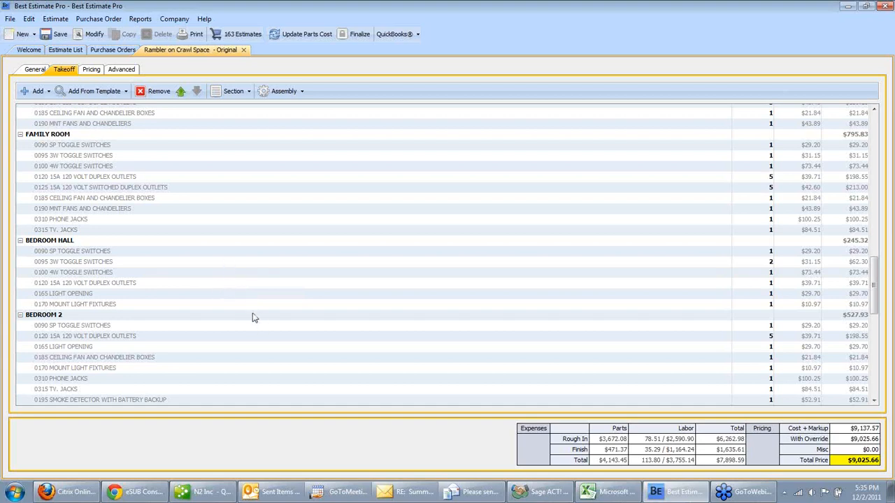
pyautogui.scroll(-10, 254, 317)
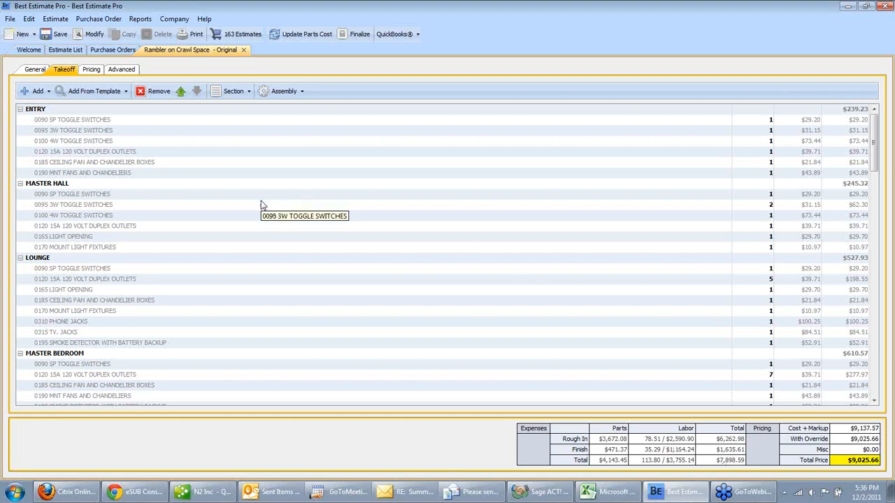
pyautogui.click(359, 35)
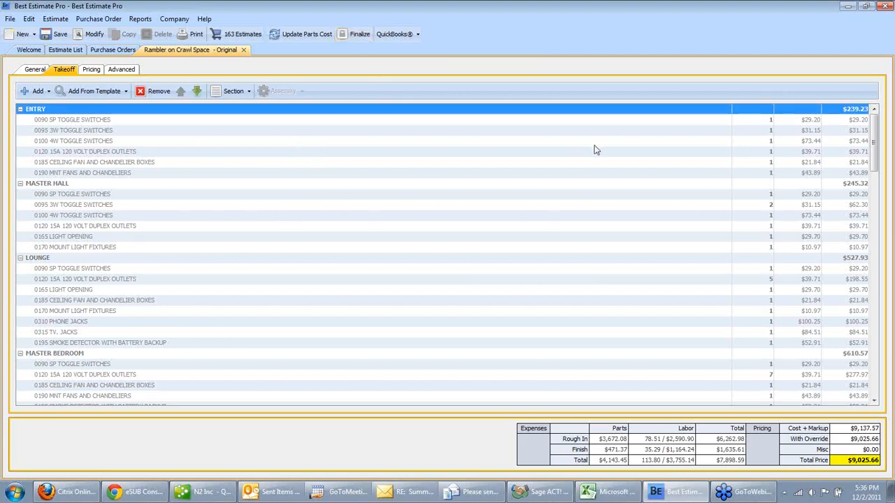
# - Check which editing commands are available for the MASTER HALL and LOUNGE sections of the finalized takeoff
pyautogui.click(770, 203)
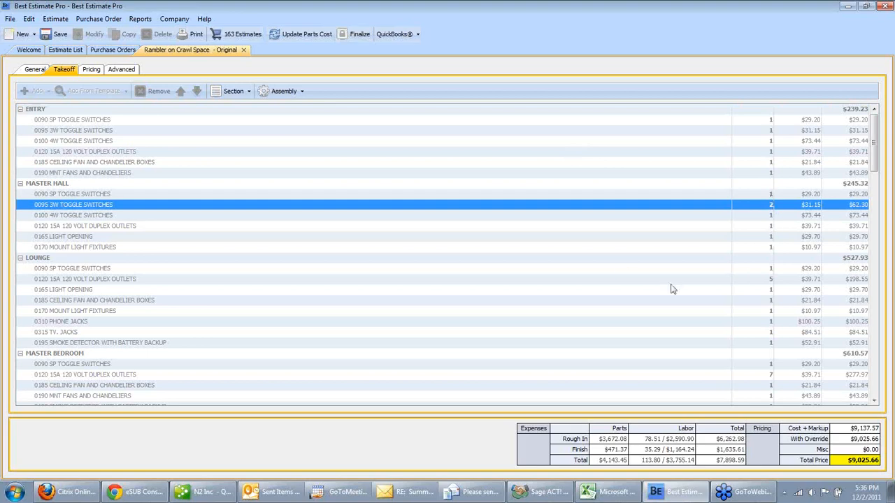
pyautogui.rightClick(614, 260)
pyautogui.moveTo(656, 302)
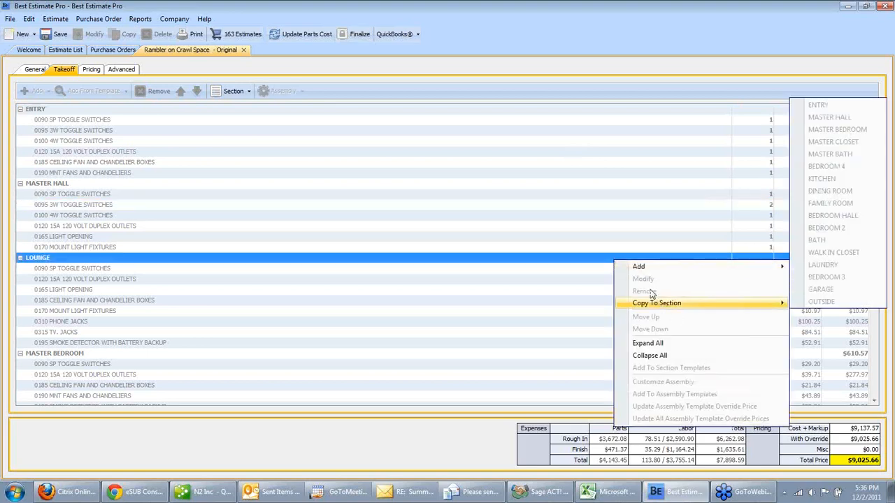
pyautogui.rightClick(286, 184)
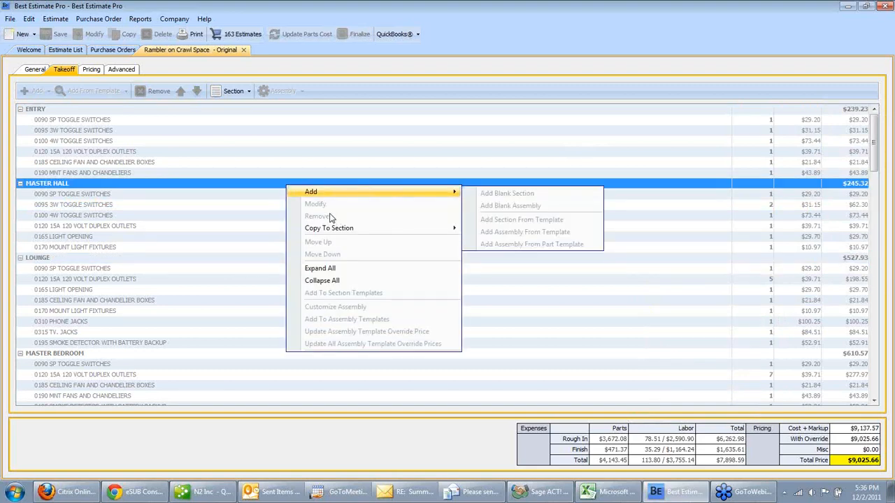
pyautogui.click(291, 153)
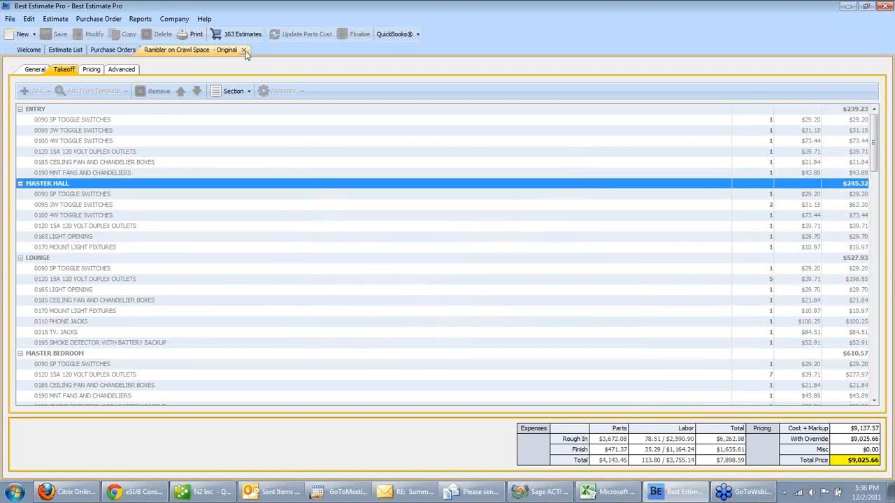
# - Preview the Estimate Detail report with dollar amounts for sections and assemblies, view its last page, and close the preview
pyautogui.click(139, 19)
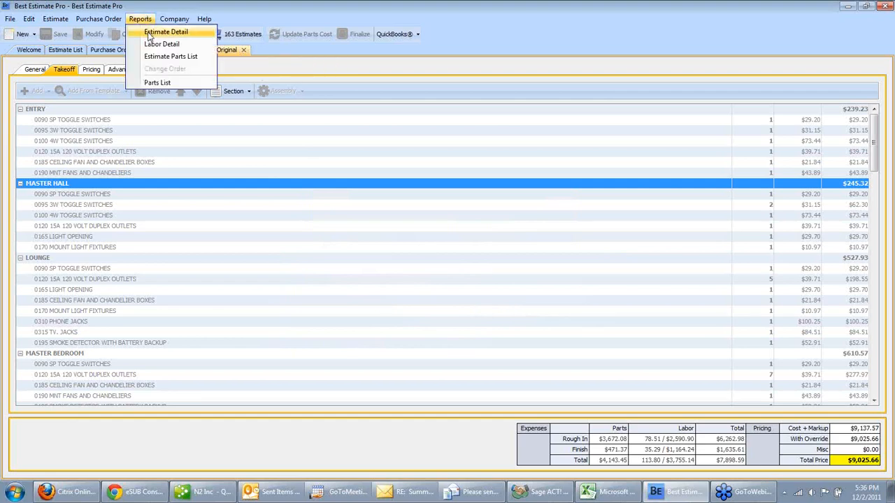
pyautogui.click(165, 32)
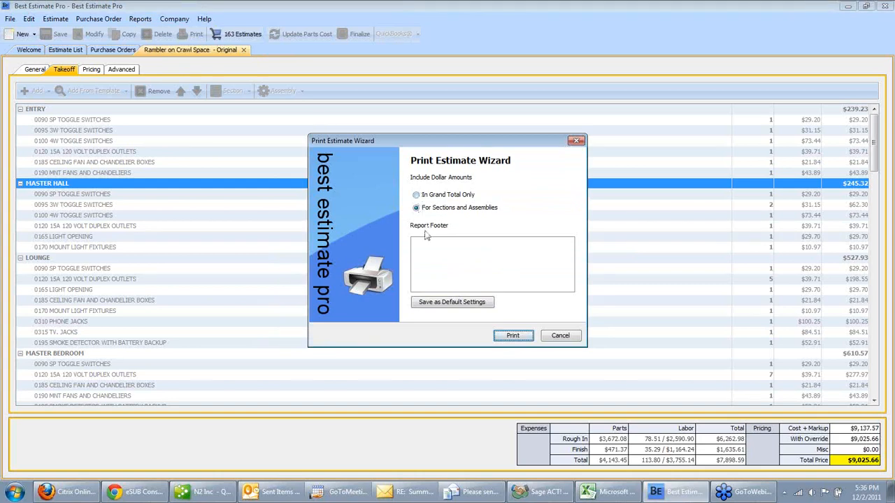
pyautogui.click(513, 336)
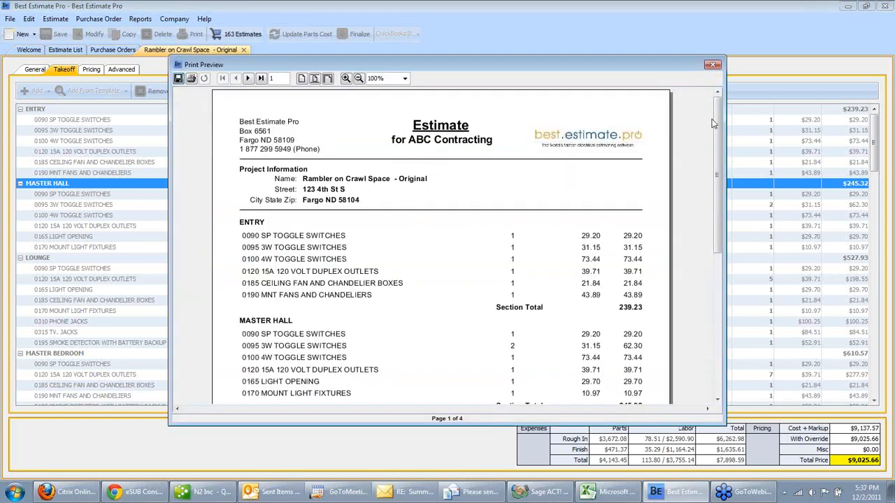
pyautogui.moveTo(719, 126)
pyautogui.mouseDown()
pyautogui.moveTo(718, 255)
pyautogui.moveTo(717, 123)
pyautogui.mouseUp()
pyautogui.click(261, 78)
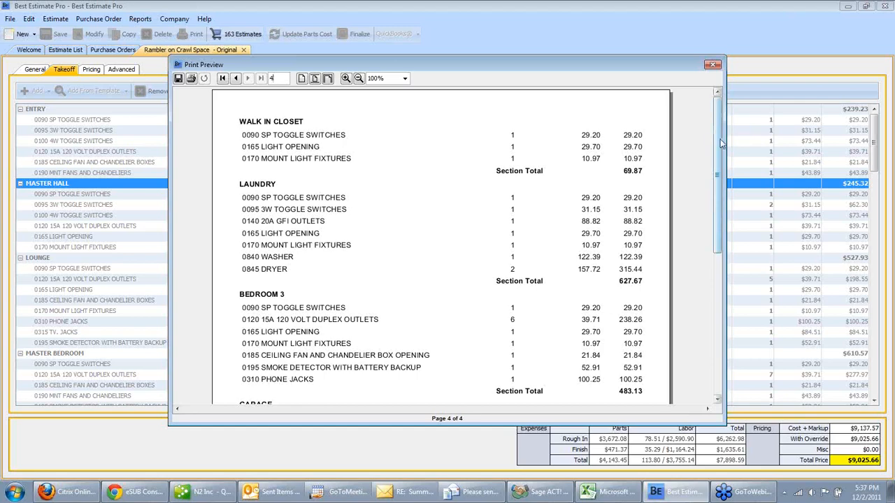
pyautogui.moveTo(718, 144)
pyautogui.mouseDown()
pyautogui.moveTo(710, 293)
pyautogui.moveTo(701, 275)
pyautogui.moveTo(707, 140)
pyautogui.mouseUp()
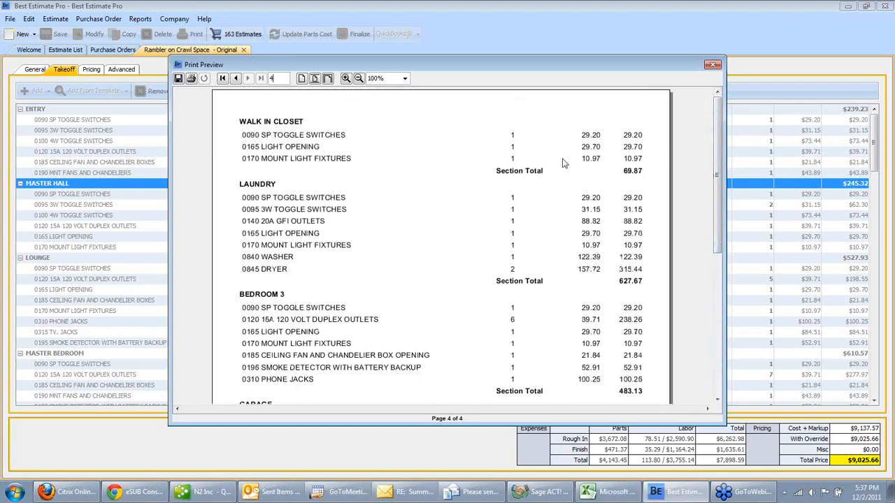
pyautogui.click(712, 65)
# - Preview the Estimate Detail report with dollar amounts in the grand total only, check the last page, and close the preview
pyautogui.click(174, 19)
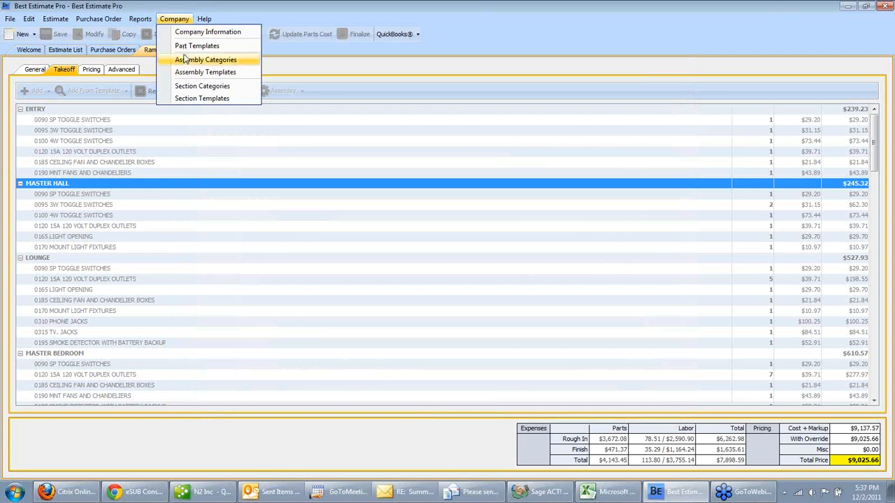
pyautogui.moveTo(136, 21)
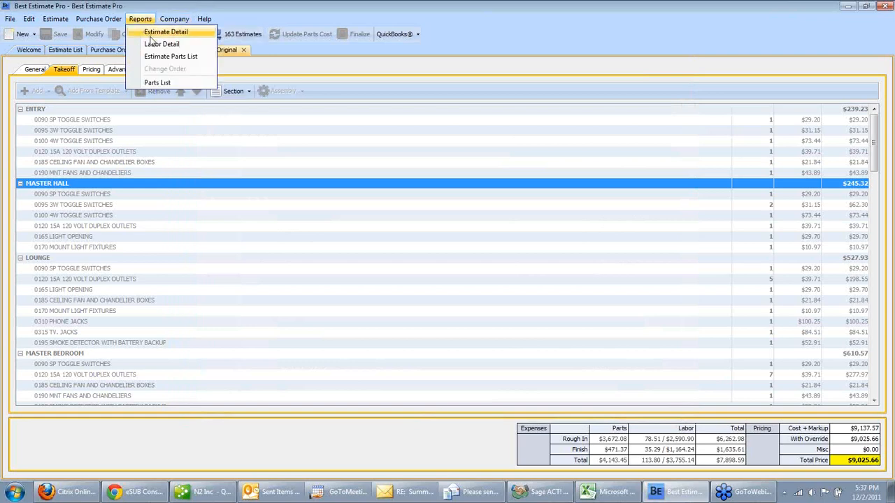
pyautogui.click(157, 32)
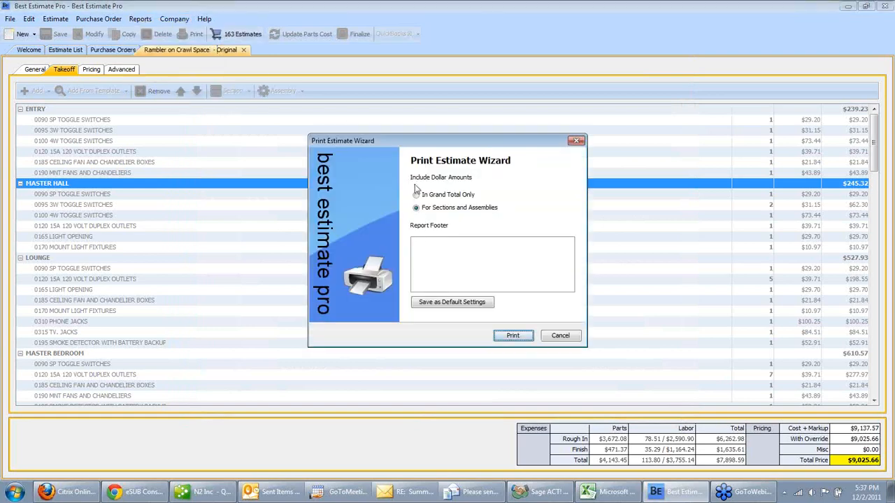
pyautogui.click(416, 195)
pyautogui.click(518, 335)
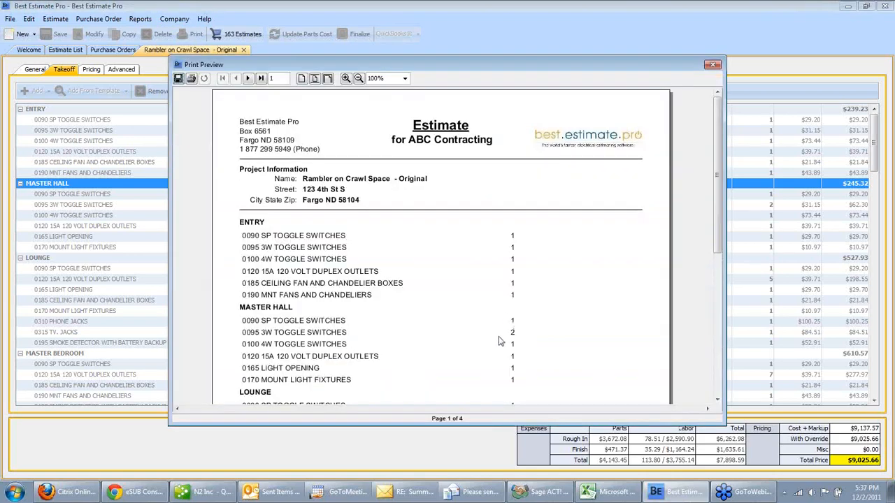
pyautogui.click(262, 79)
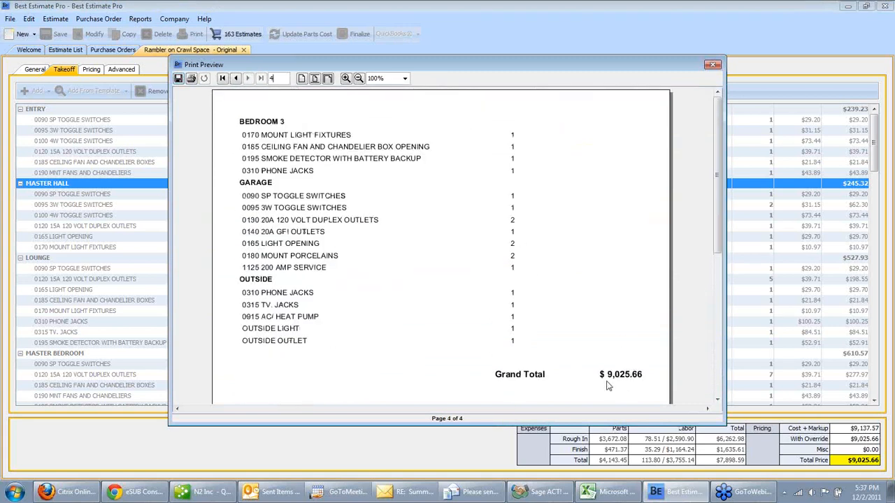
pyautogui.click(713, 65)
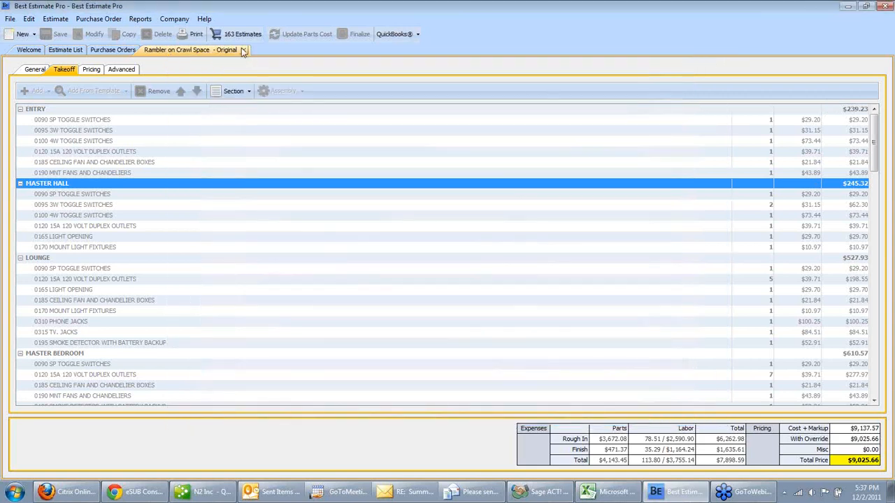
# - Close the finalized estimate with its changes saved and create a change order for it from the estimate list
pyautogui.click(244, 50)
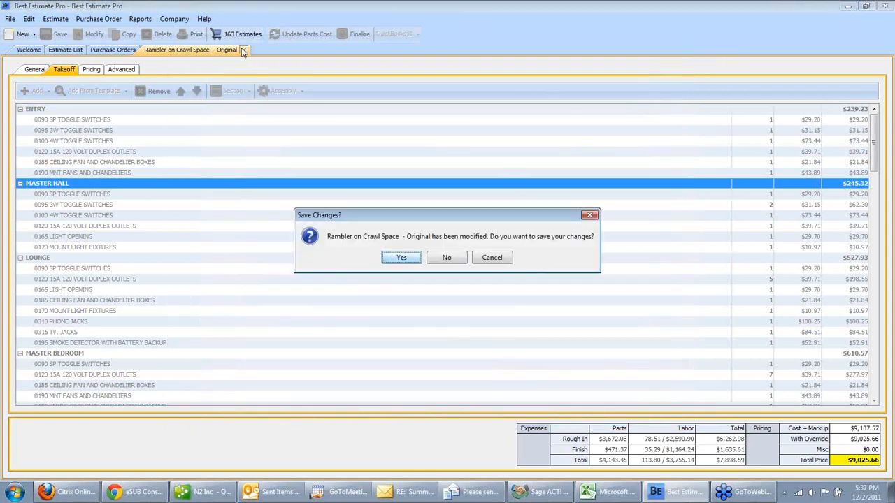
pyautogui.click(402, 260)
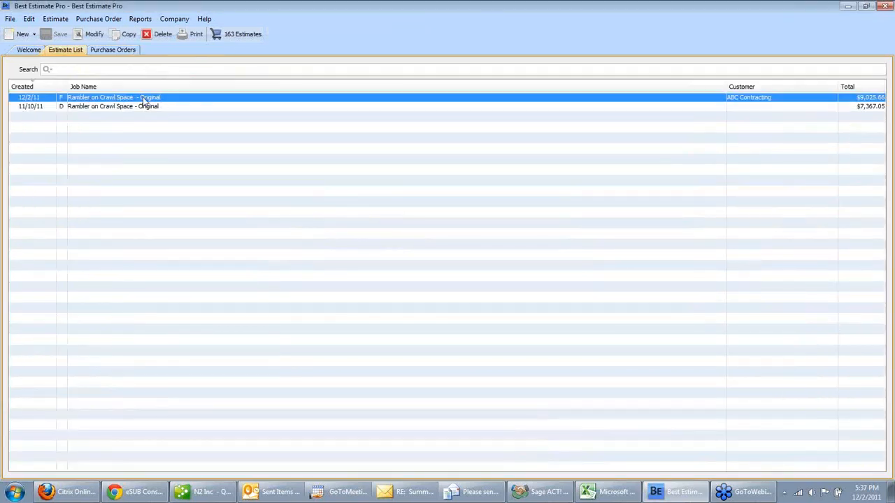
pyautogui.rightClick(96, 99)
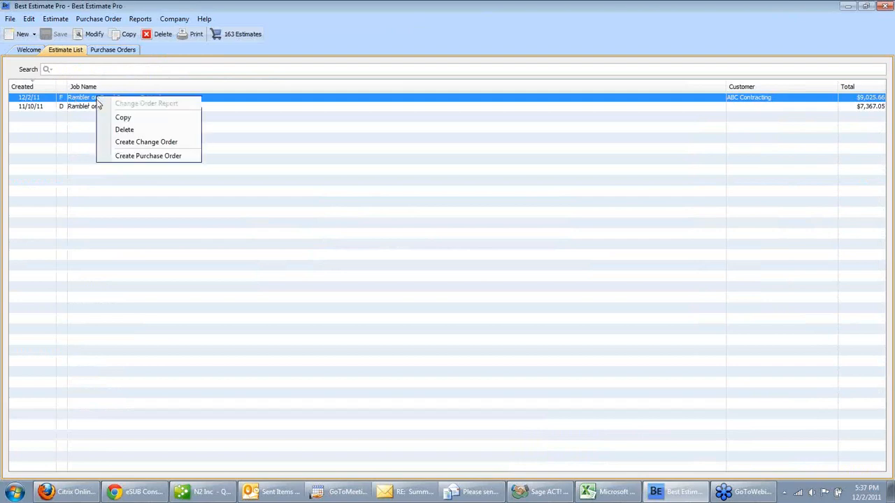
pyautogui.click(124, 143)
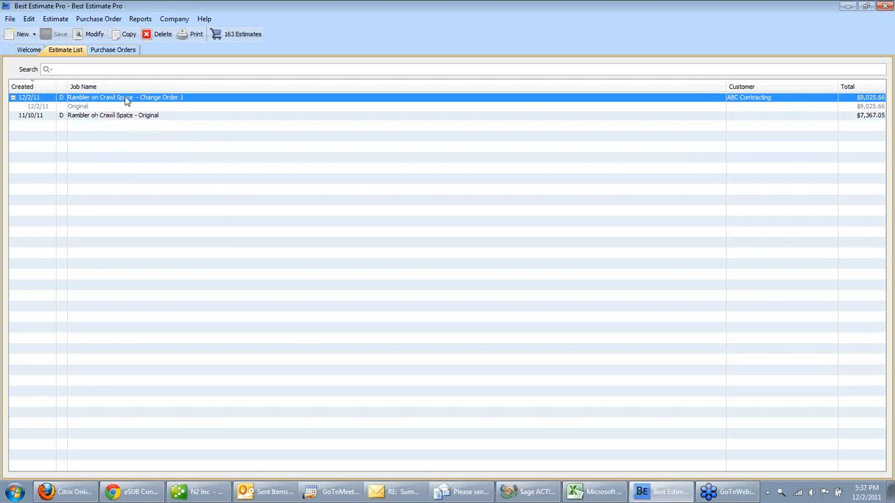
# - Open the takeoff of Change Order 1 and add the 0195 SMOKE DETECTOR WITH BATTERY BACKUP assembly template at the end of ENTRY
pyautogui.doubleClick(125, 100)
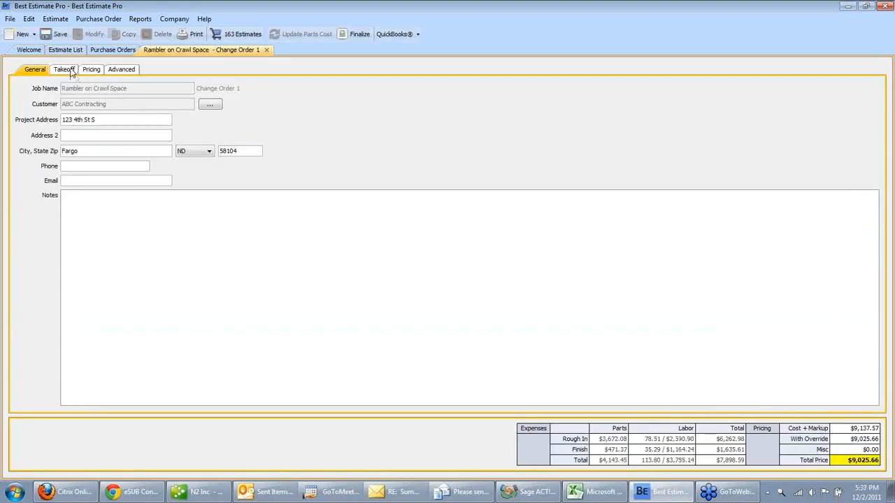
pyautogui.click(65, 69)
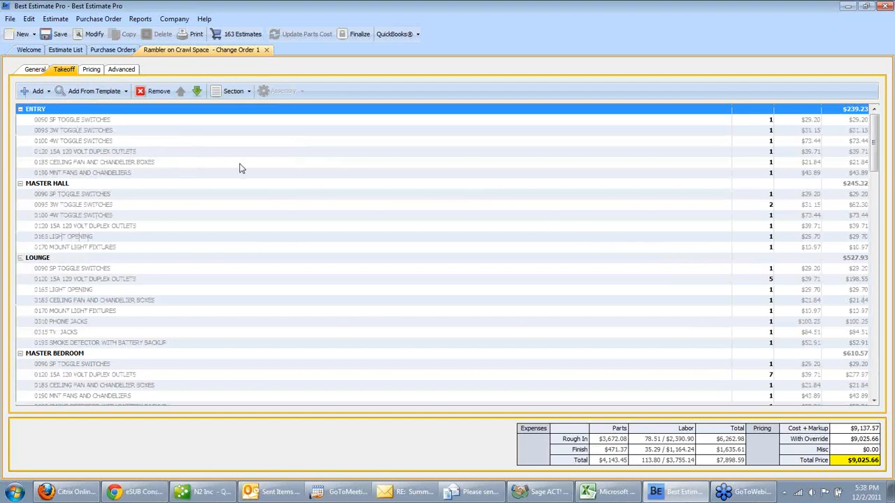
pyautogui.rightClick(160, 175)
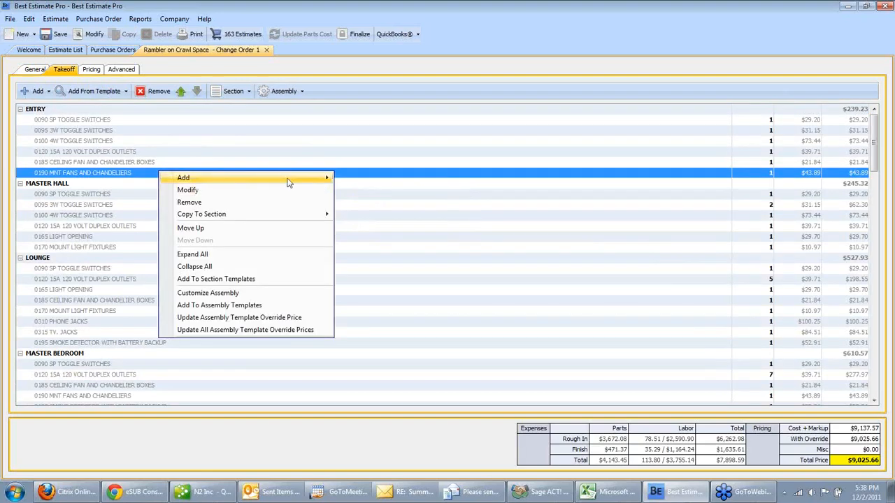
pyautogui.moveTo(289, 181)
pyautogui.click(408, 218)
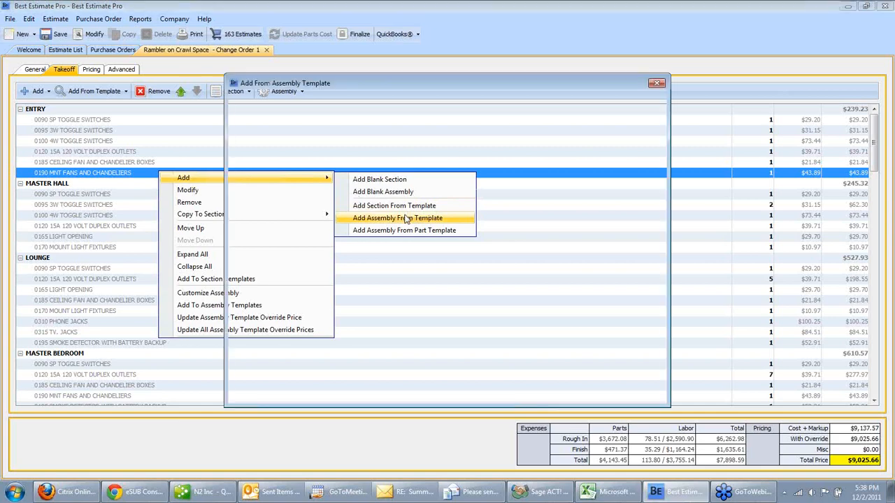
pyautogui.click(300, 101)
pyautogui.write('SMOK')
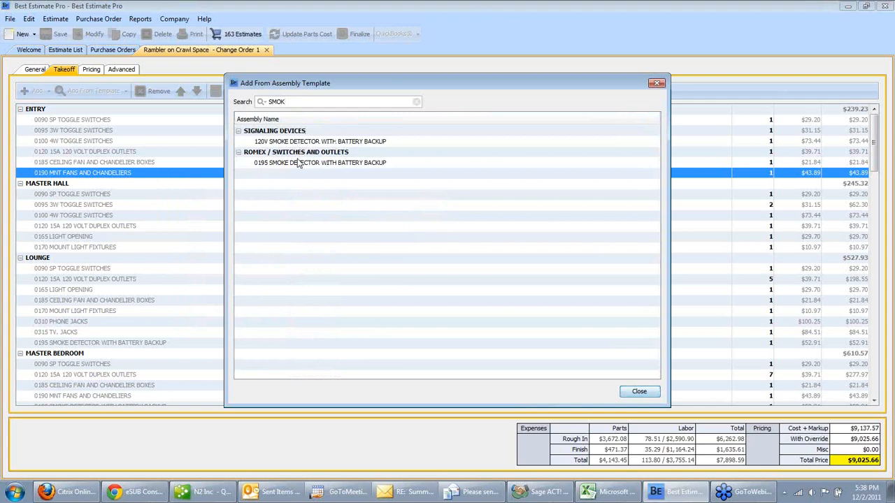
pyautogui.doubleClick(297, 162)
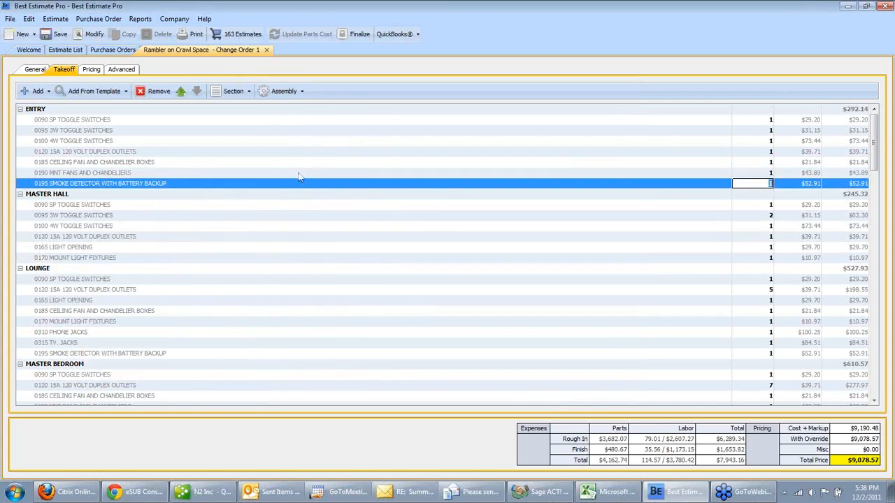
# - Remove the 0100 4W TOGGLE SWITCHES assembly from the MASTER HALL section of the change order
pyautogui.rightClick(133, 231)
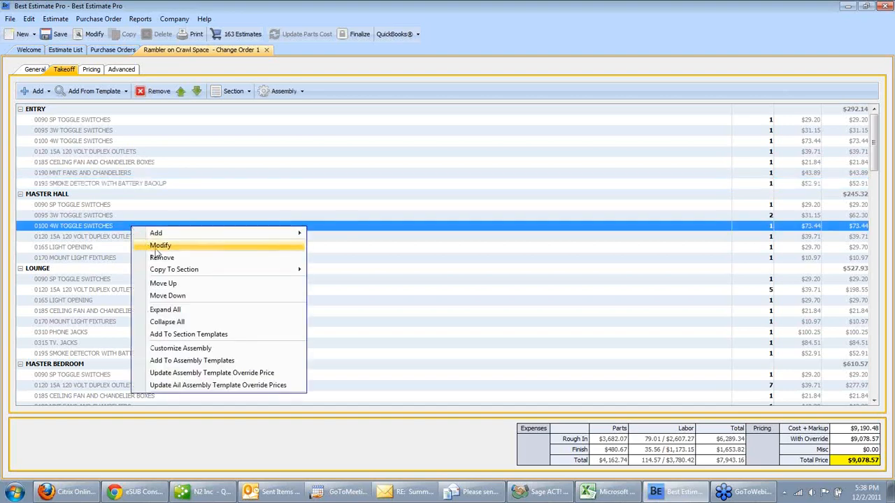
pyautogui.click(158, 258)
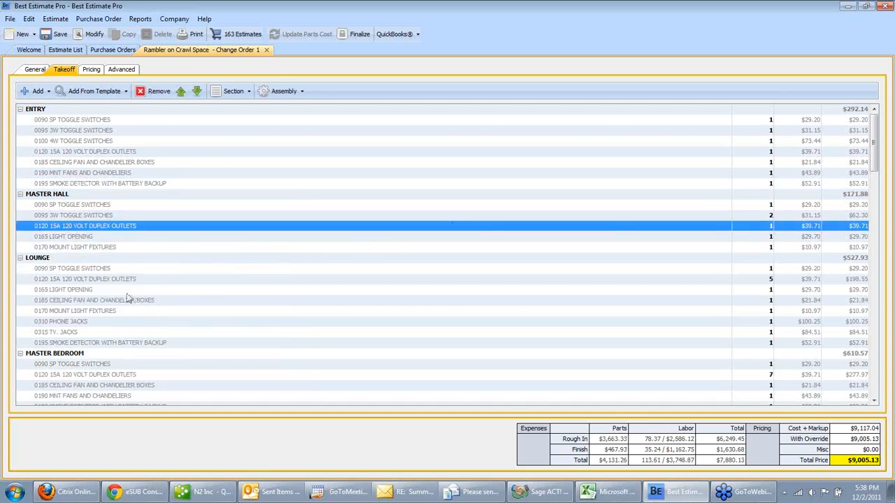
pyautogui.scroll(-5, 129, 305)
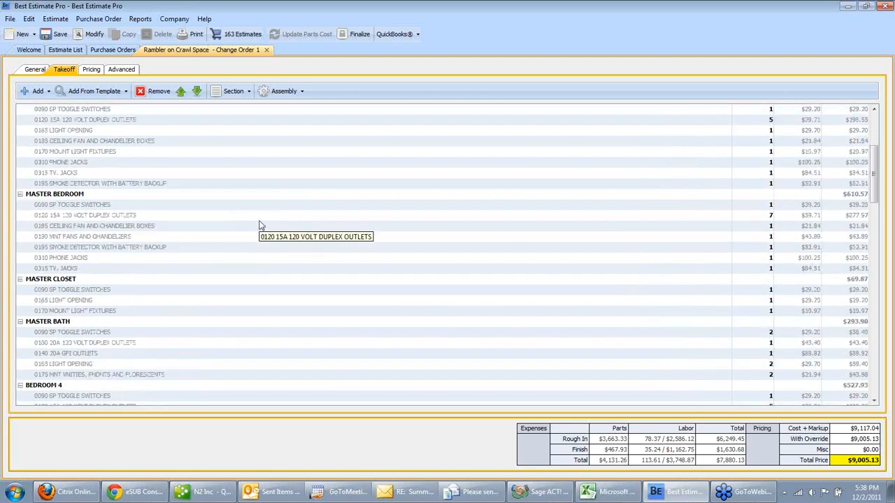
# - In the MASTER BEDROOM section, set the 0120 15A 120 VOLT DUPLEX OUTLETS quantity to 8 and the 0315 TV. JACKS quantity to 2
pyautogui.click(770, 215)
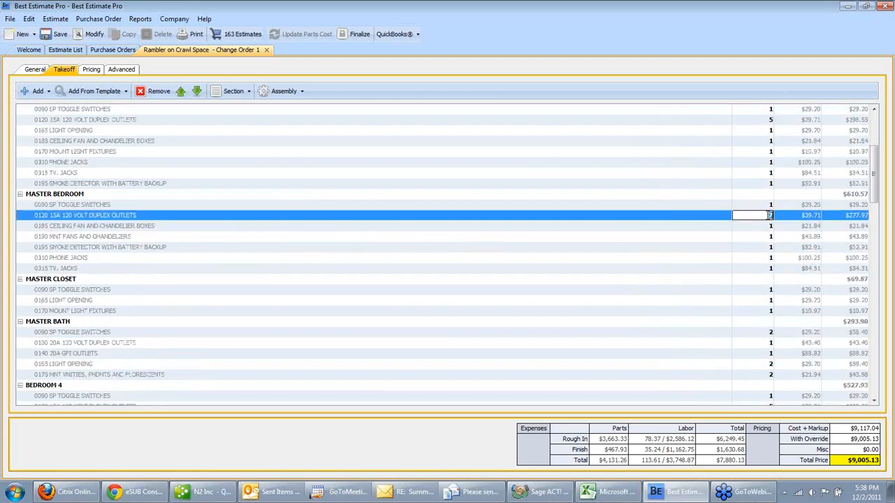
pyautogui.write('8')
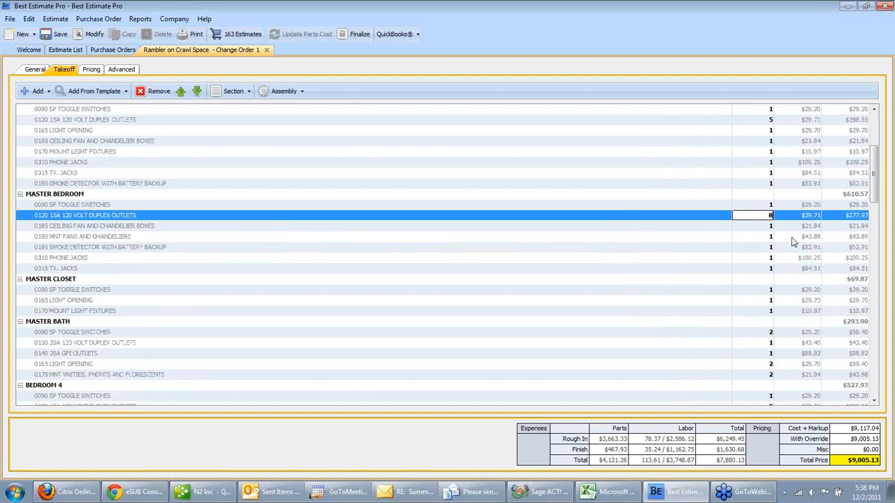
pyautogui.click(768, 269)
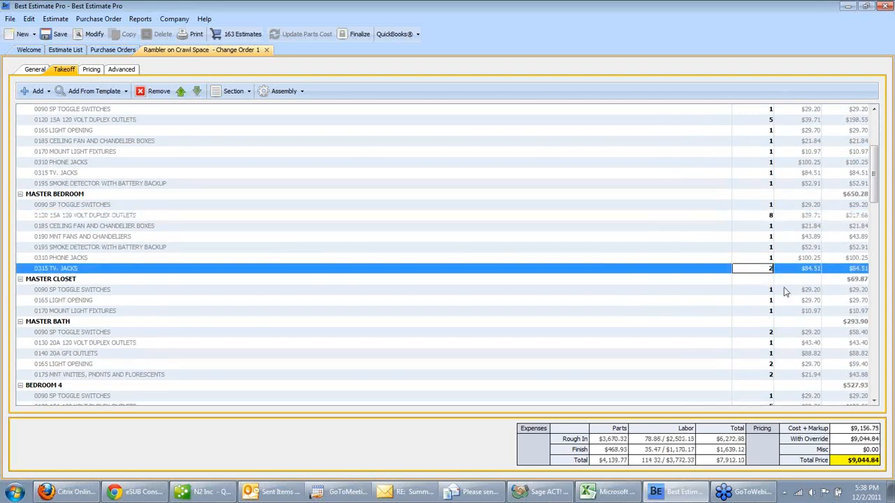
pyautogui.click(363, 226)
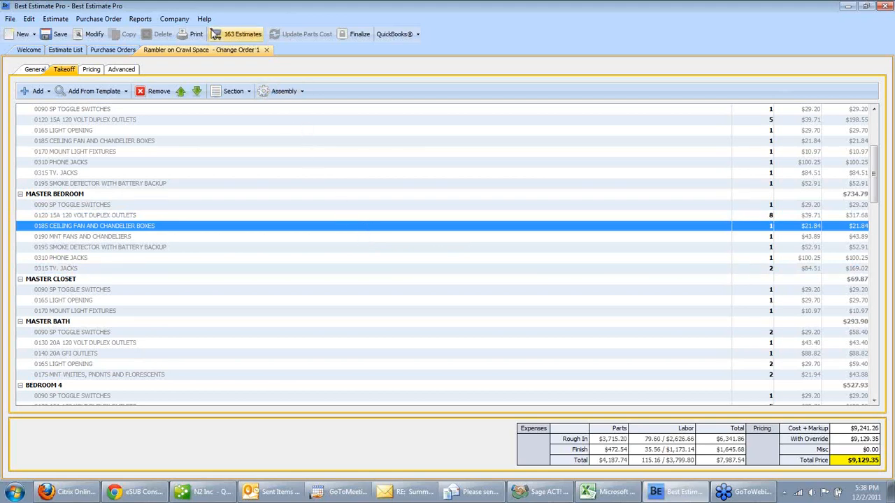
# - Preview the Change Order report compared to Original with dollar amounts for sections and assemblies, look it over, and close the preview
pyautogui.click(140, 19)
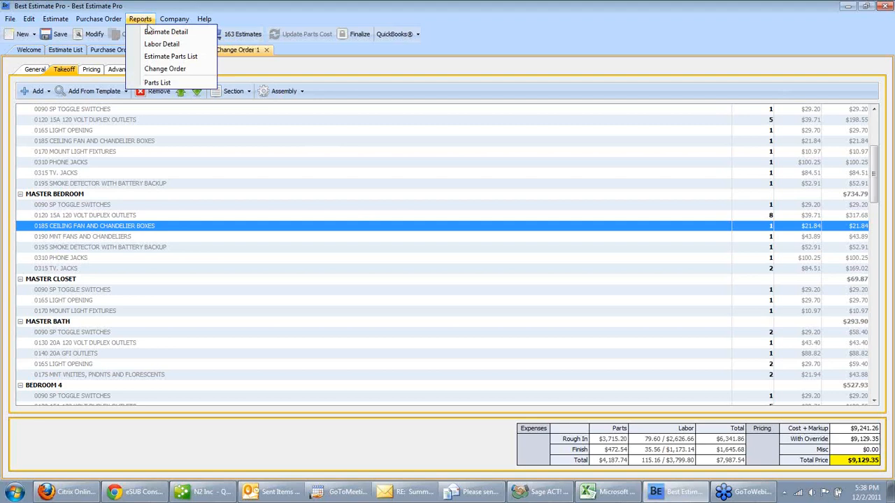
pyautogui.click(166, 70)
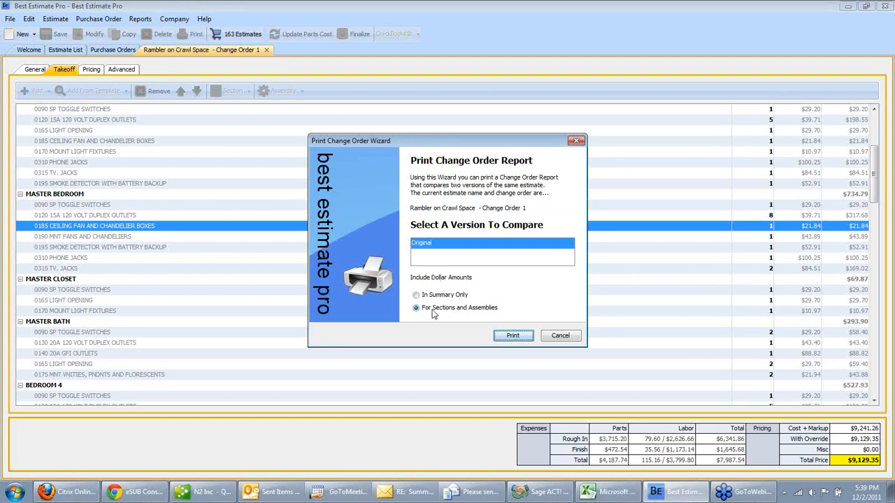
pyautogui.click(510, 335)
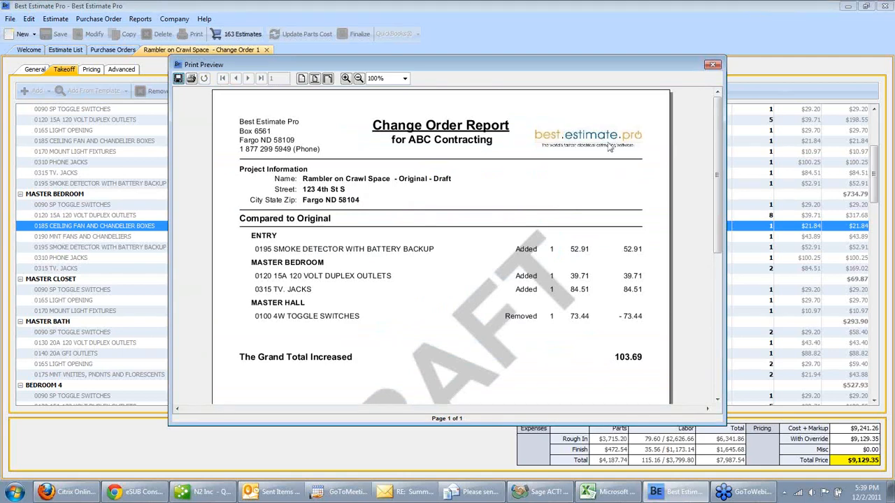
pyautogui.scroll(-2, 608, 146)
pyautogui.scroll(2, 608, 146)
pyautogui.click(713, 65)
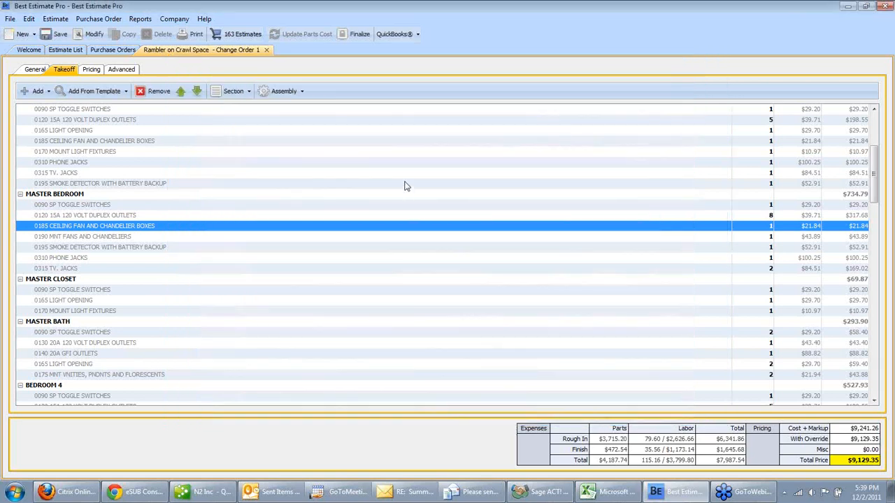
# - Finalize Change Order 1 and preview its Change Order report against Original again, with dollar amounts for sections and assemblies, closing the preview when done
pyautogui.click(405, 183)
pyautogui.click(358, 33)
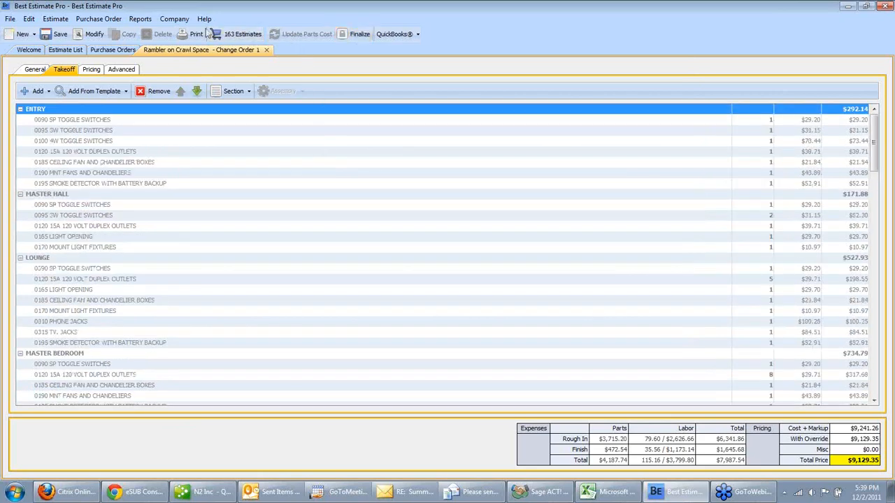
pyautogui.click(174, 19)
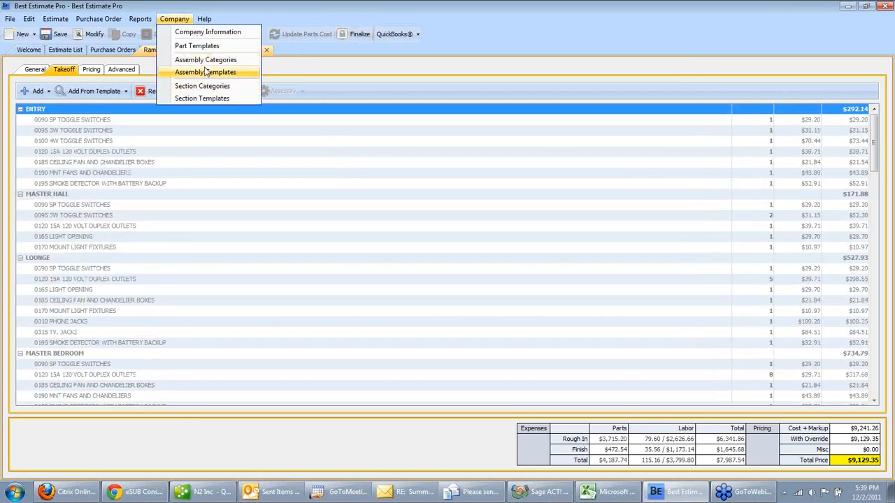
pyautogui.moveTo(141, 23)
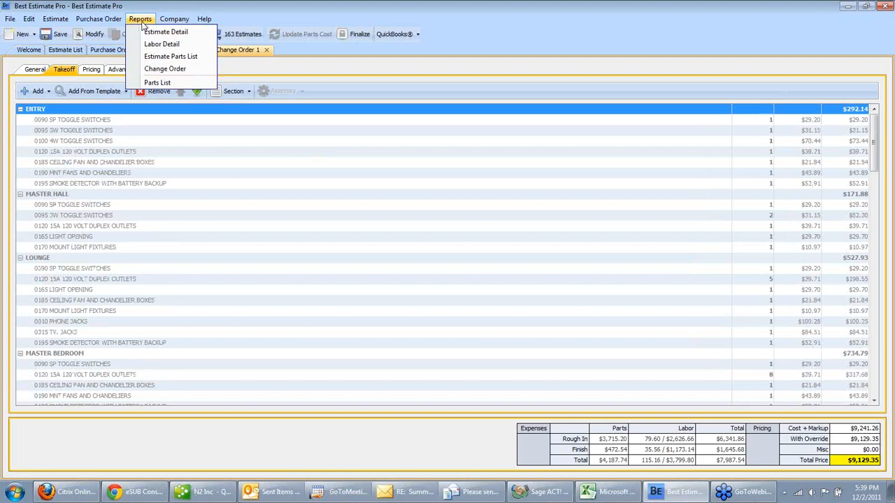
pyautogui.click(155, 70)
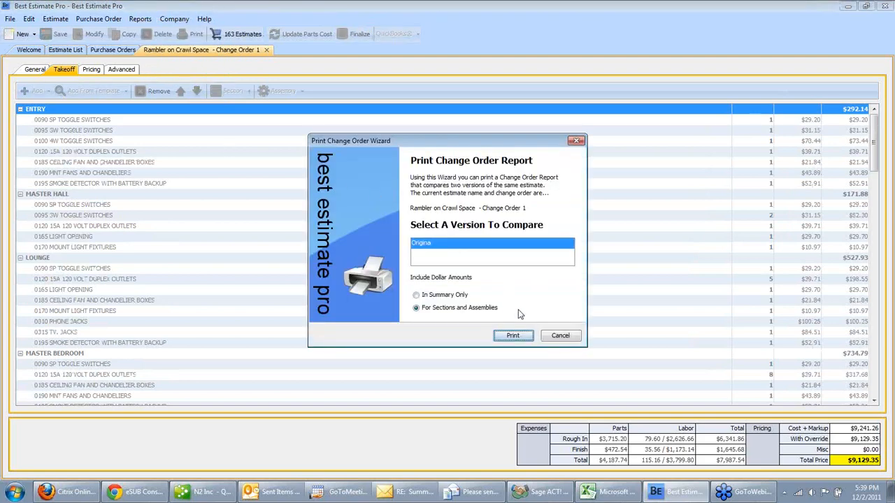
pyautogui.click(516, 334)
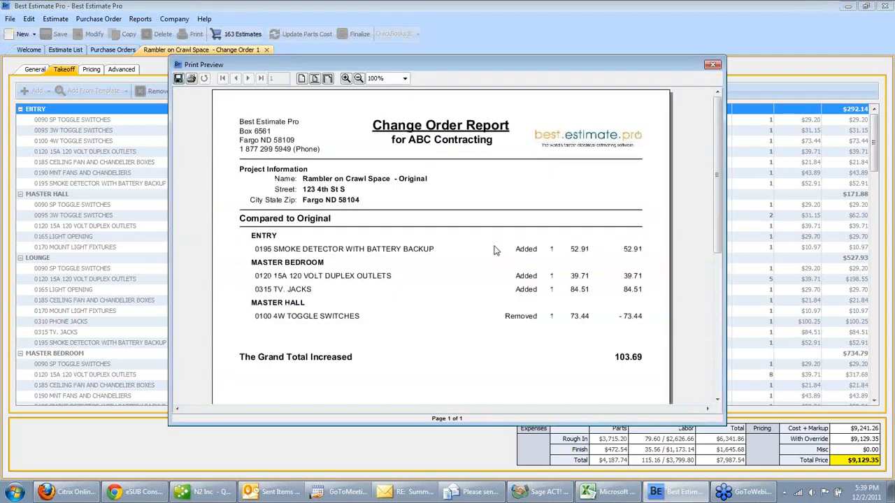
pyautogui.scroll(-2, 579, 302)
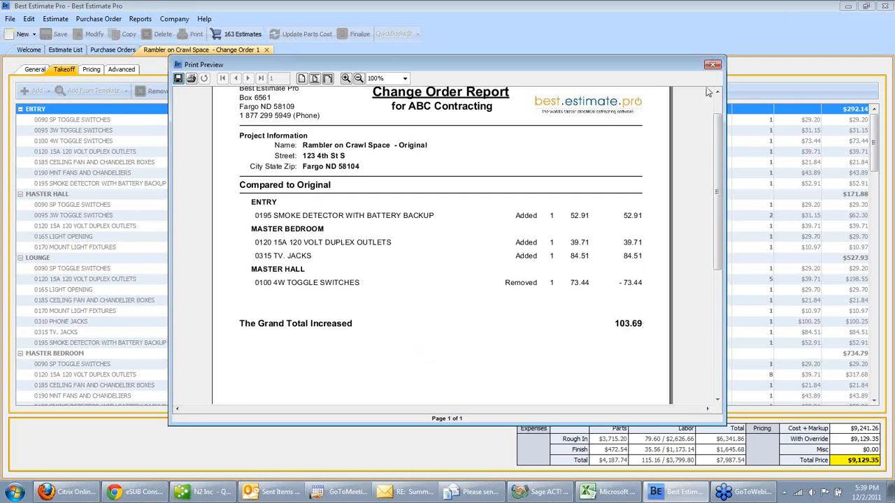
pyautogui.click(712, 65)
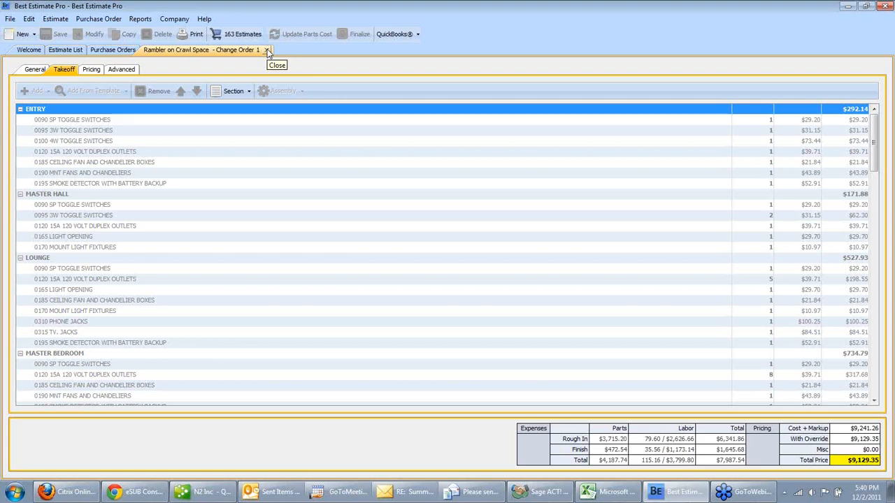
# - Create a purchase order from the change order with the Rough In parts, an auto-generated number, and the ship-to address copied from the estimate
pyautogui.click(62, 19)
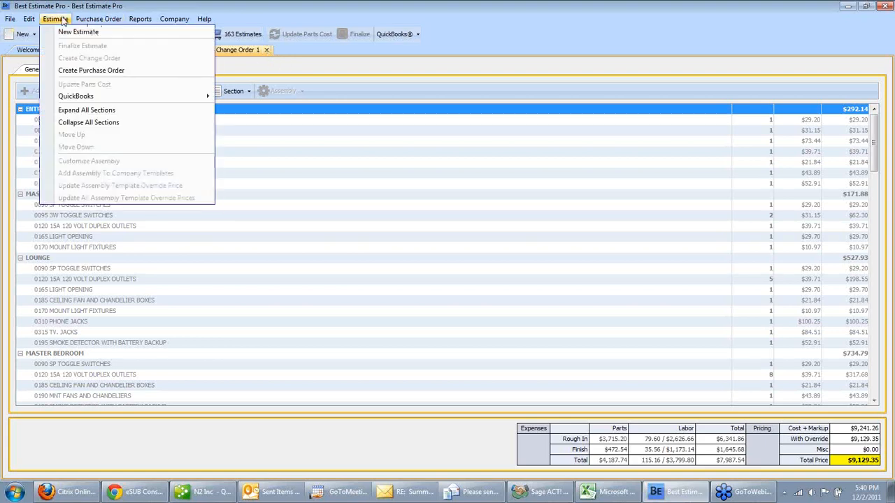
pyautogui.click(82, 72)
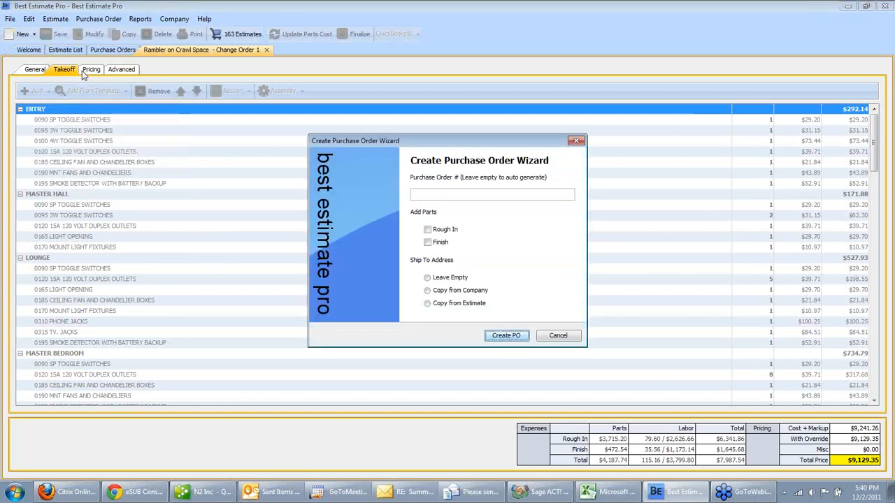
pyautogui.click(428, 230)
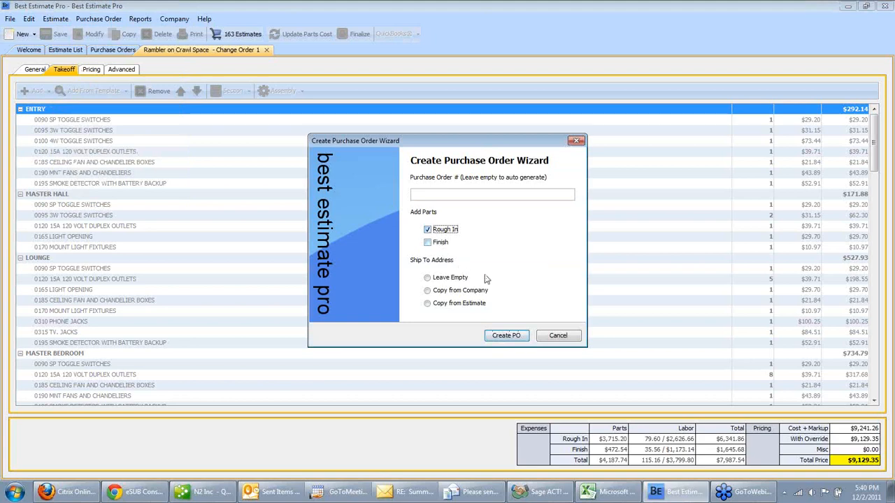
pyautogui.click(428, 304)
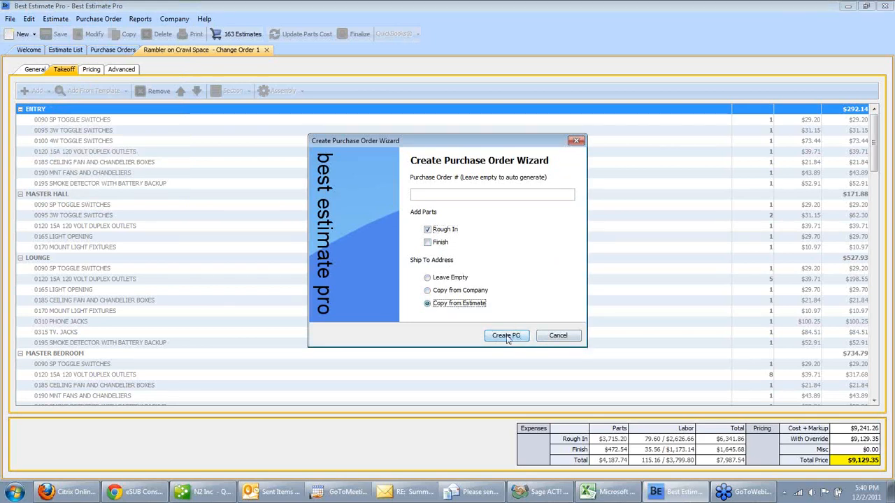
pyautogui.click(506, 336)
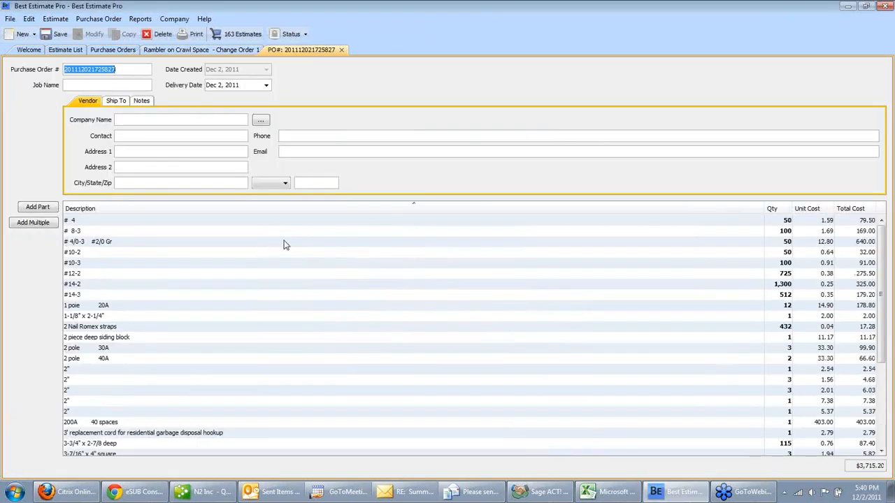
# - Review the purchase order's parts list and delete the # 4 part from it
pyautogui.click(285, 242)
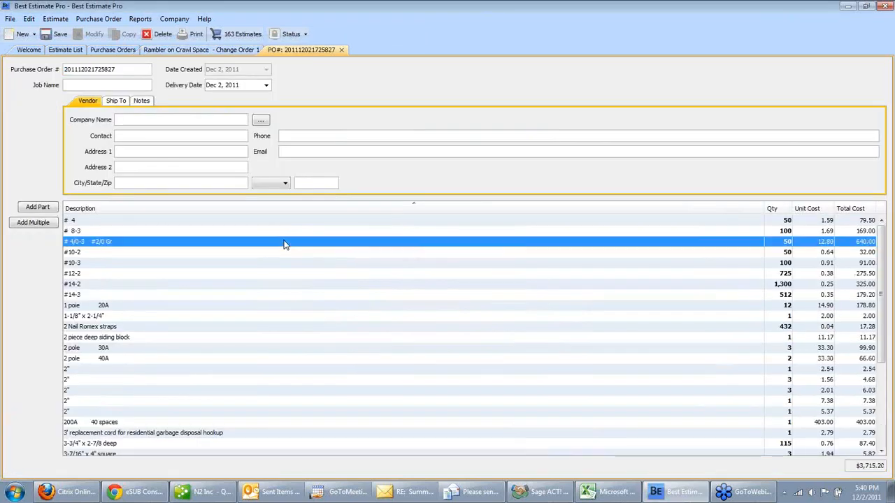
pyautogui.scroll(-5, 285, 242)
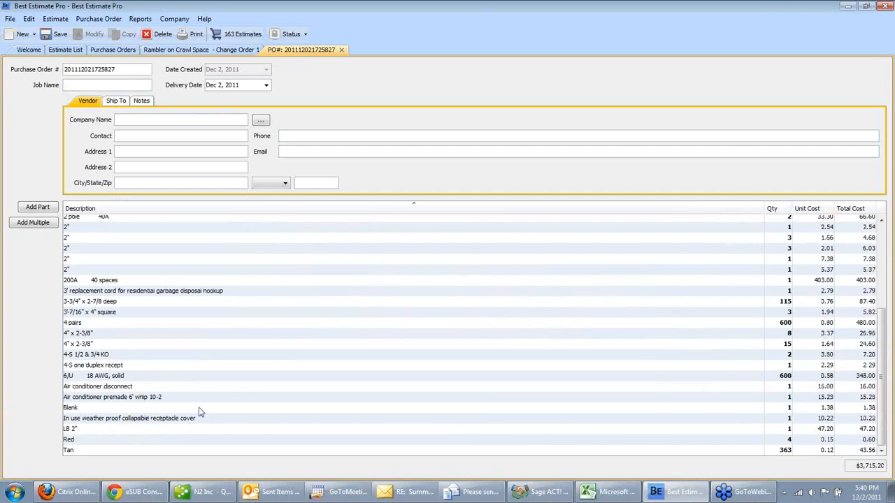
pyautogui.scroll(1, 199, 413)
pyautogui.scroll(3, 198, 413)
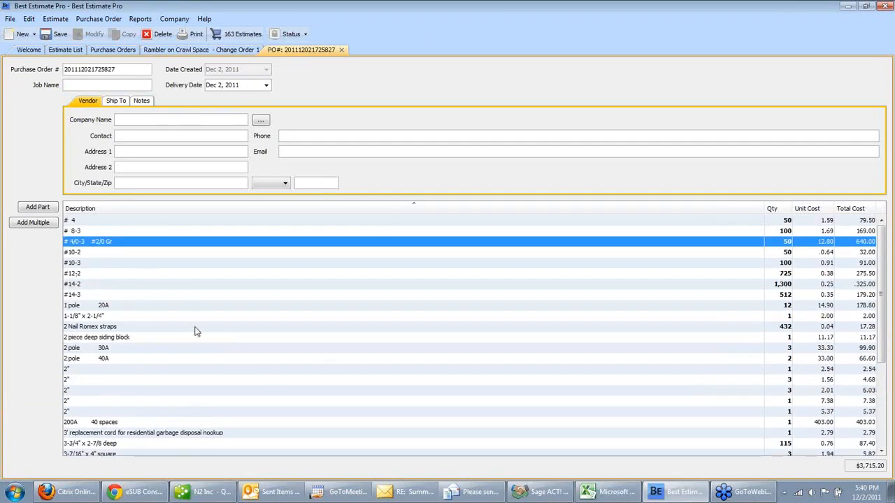
pyautogui.scroll(-2, 199, 340)
pyautogui.scroll(2, 149, 340)
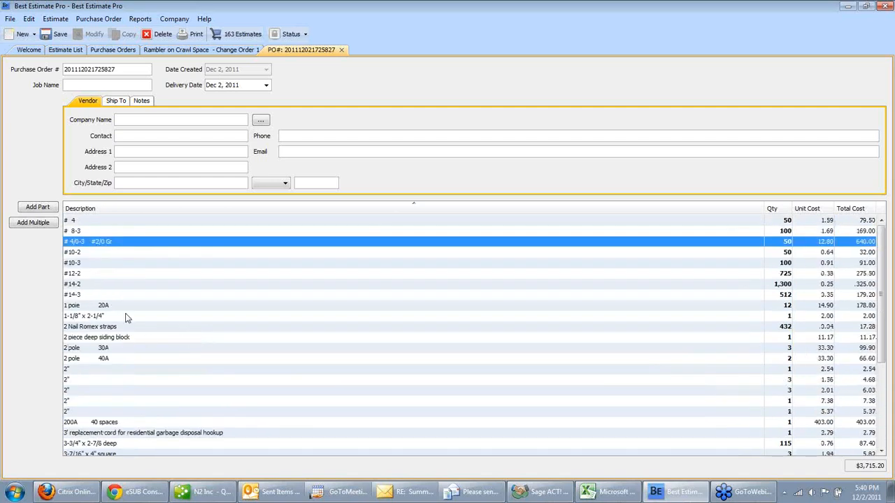
pyautogui.click(190, 222)
pyautogui.rightClick(189, 222)
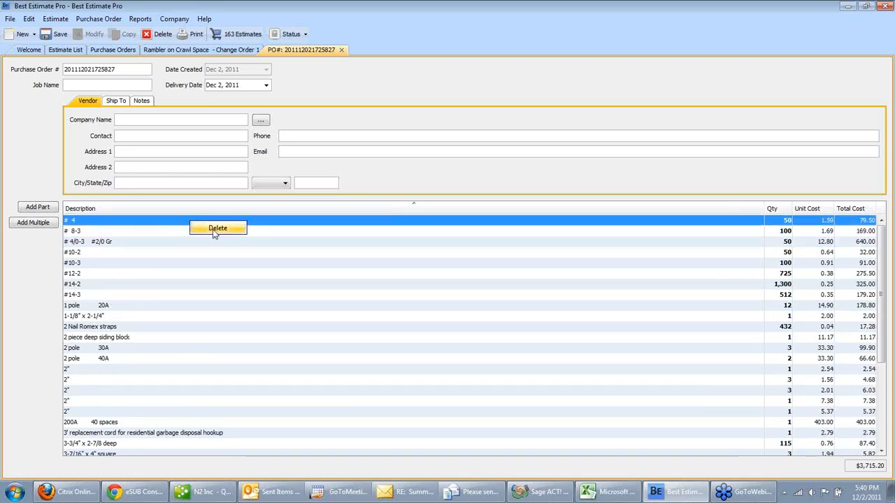
pyautogui.click(215, 232)
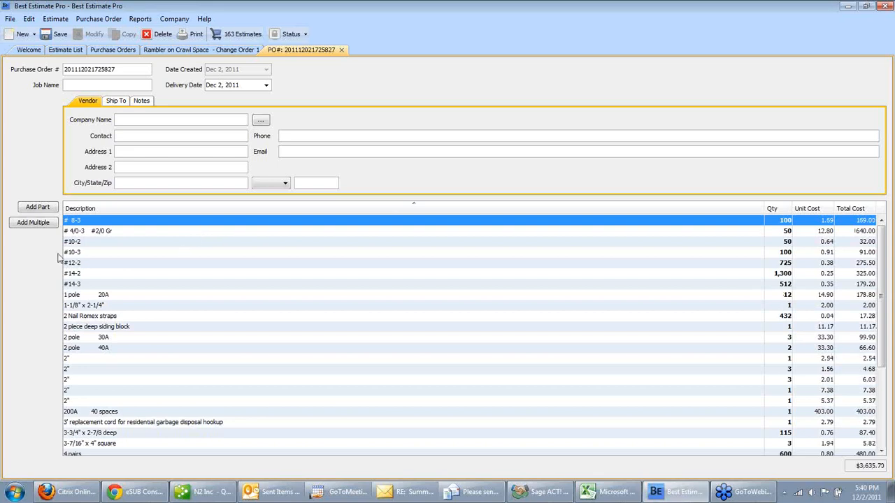
# - Look through the part templates available for the purchase order without adding any, and close the order with its changes saved
pyautogui.click(38, 207)
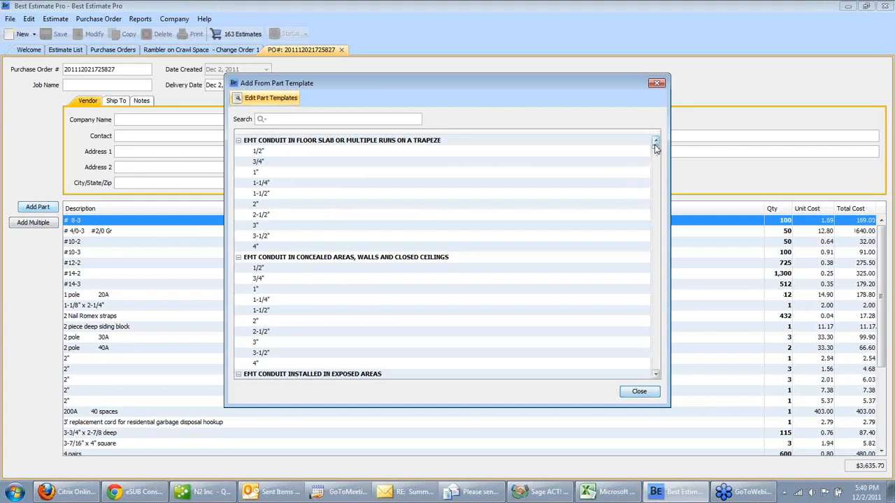
pyautogui.moveTo(657, 152)
pyautogui.mouseDown()
pyautogui.moveTo(659, 340)
pyautogui.moveTo(667, 359)
pyautogui.moveTo(647, 178)
pyautogui.moveTo(664, 158)
pyautogui.moveTo(655, 143)
pyautogui.mouseUp()
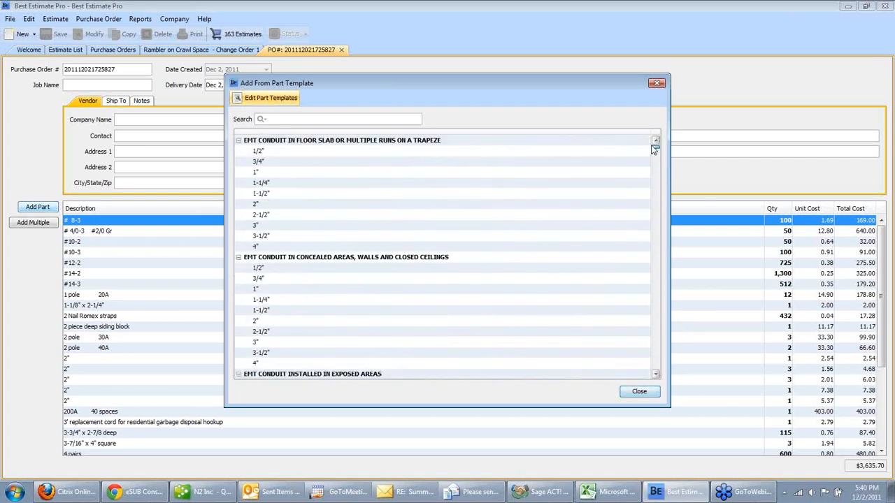
pyautogui.click(639, 392)
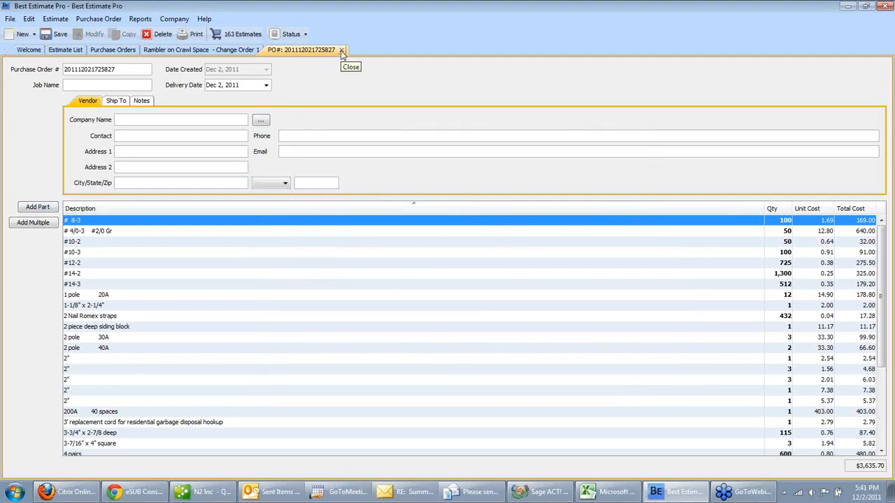
pyautogui.click(342, 50)
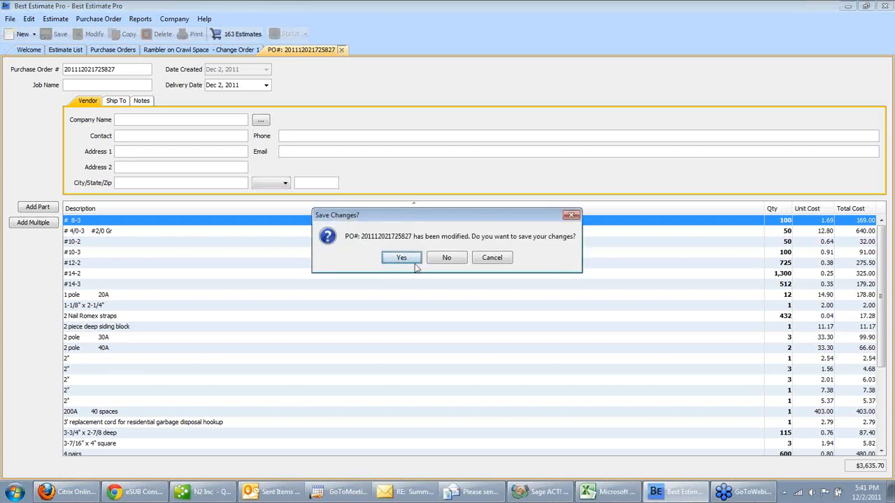
pyautogui.click(413, 259)
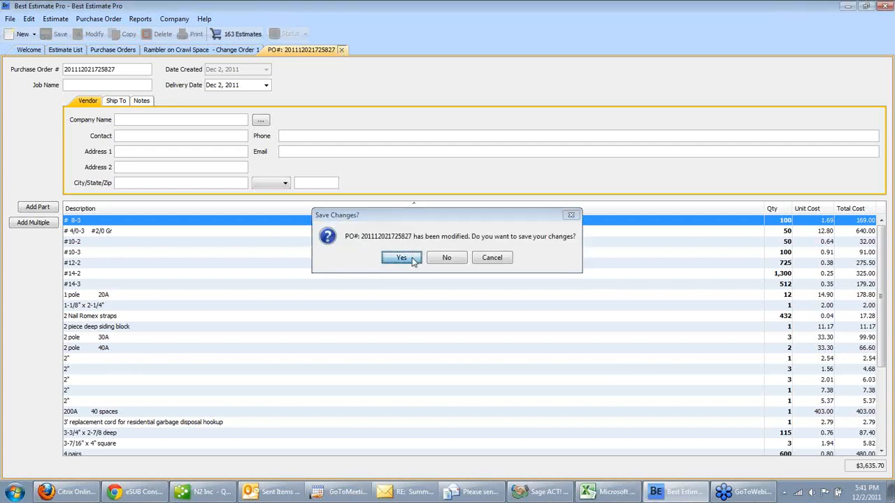